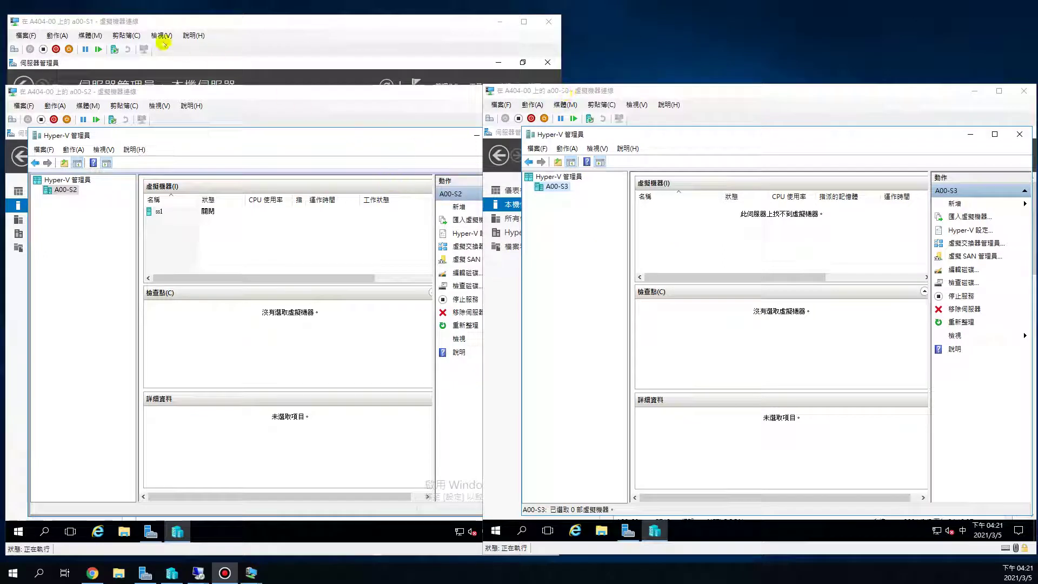
Review the replication status of virtual machine ss1 in Hyper-V Manager on A00-S1 and A00-S2
{"action": "left_click", "coordinate": [96, 21]}
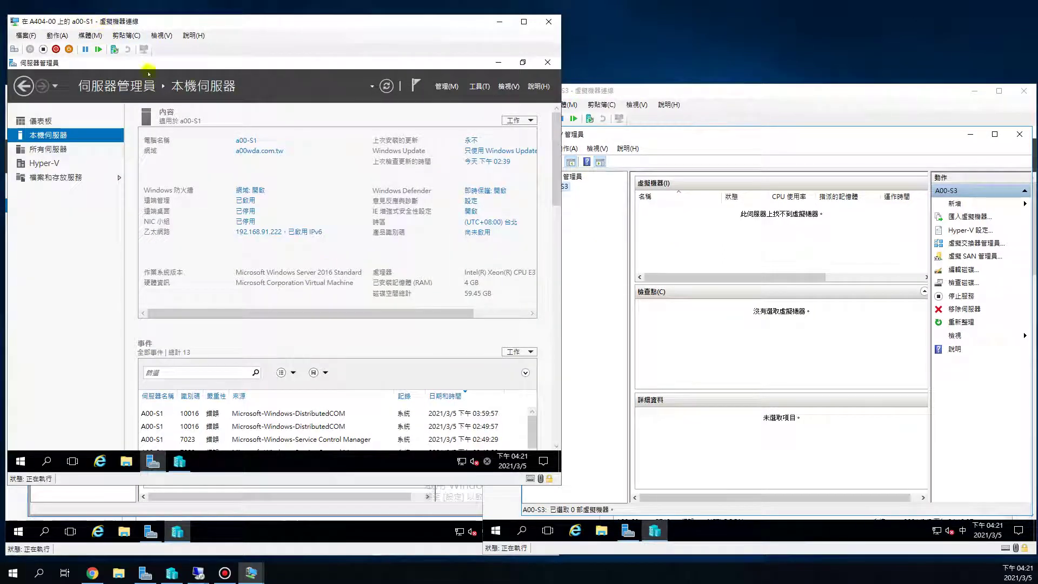
{"action": "left_click", "coordinate": [179, 461]}
{"action": "left_click", "coordinate": [193, 139]}
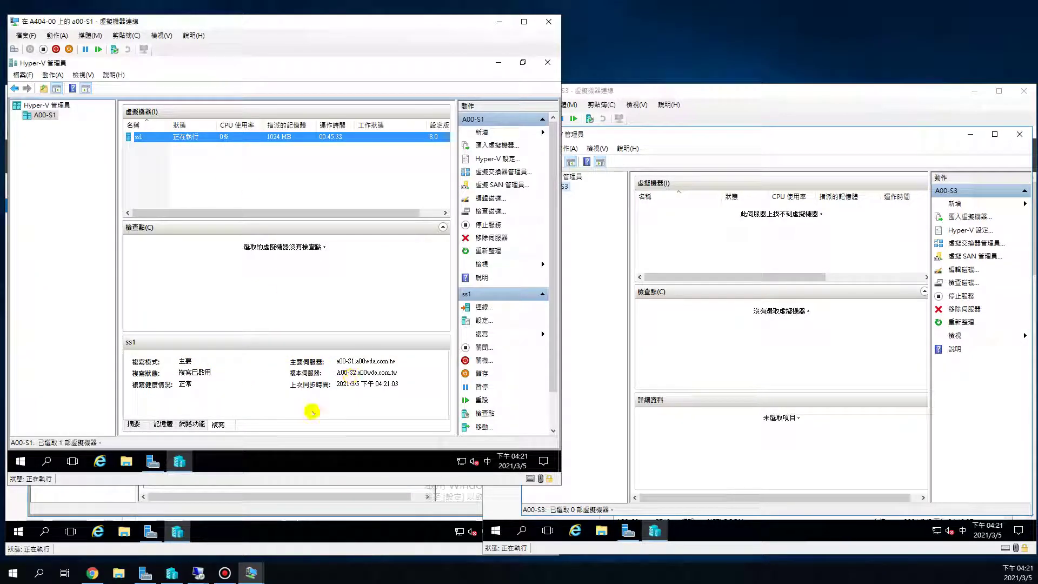
{"action": "left_click", "coordinate": [301, 496]}
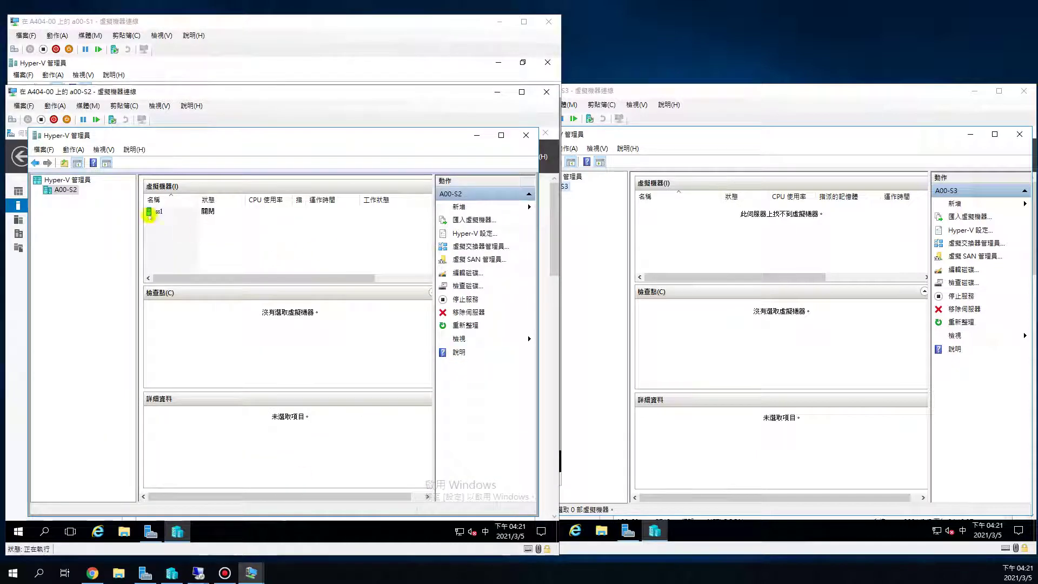
{"action": "left_click", "coordinate": [161, 211]}
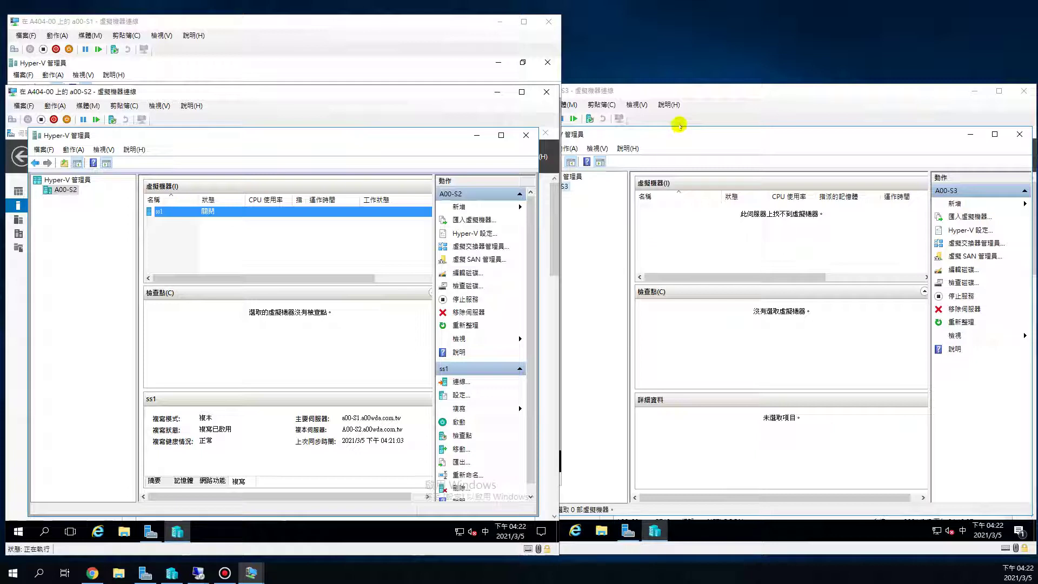
Enable A00-S3 as a replica server in its Hyper-V settings, using Kerberos (HTTP) authentication
{"action": "left_click", "coordinate": [673, 95]}
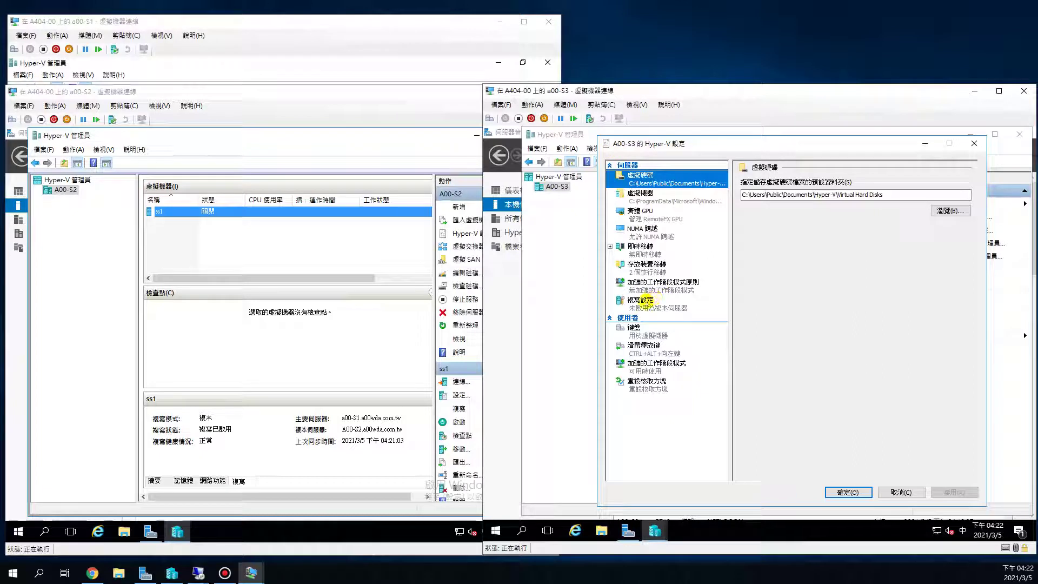
{"action": "left_click", "coordinate": [642, 301]}
{"action": "left_click", "coordinate": [743, 183]}
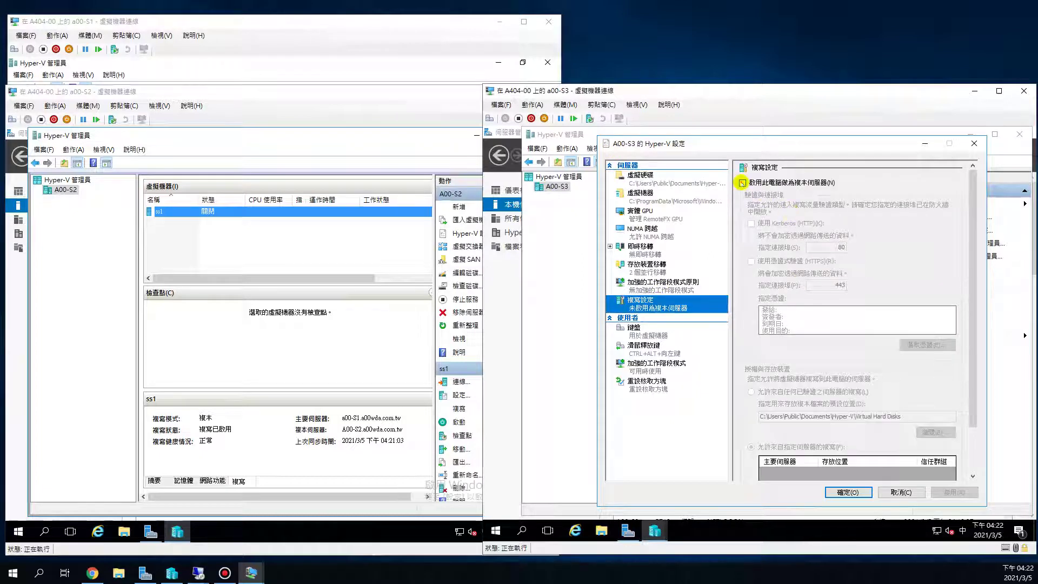
{"action": "left_click", "coordinate": [751, 224]}
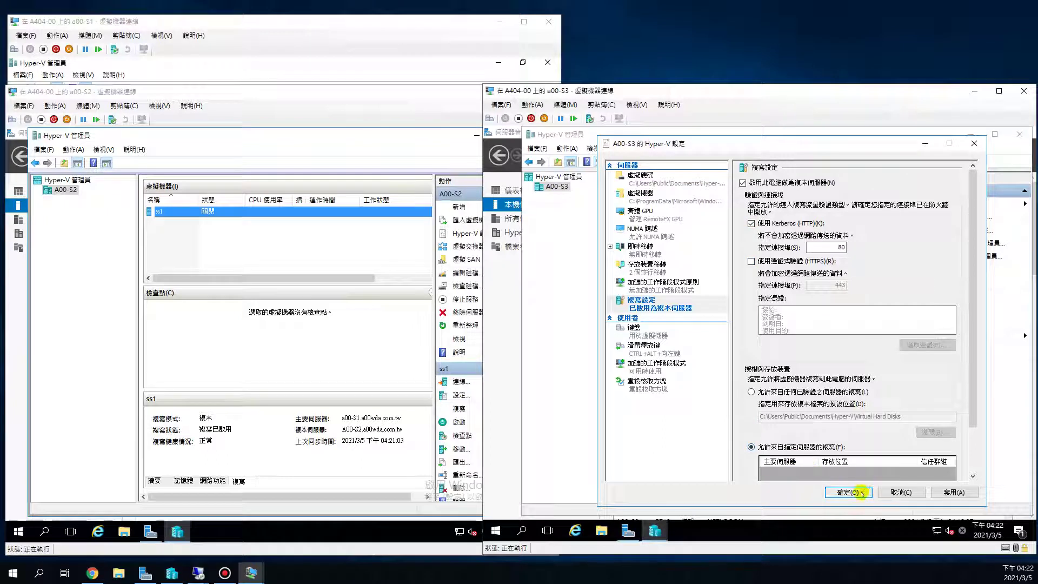
Start a new authorization entry for specified servers on A00-S3, with a00-S2.a00wda.com.tw as the primary server
{"action": "left_click", "coordinate": [858, 338]}
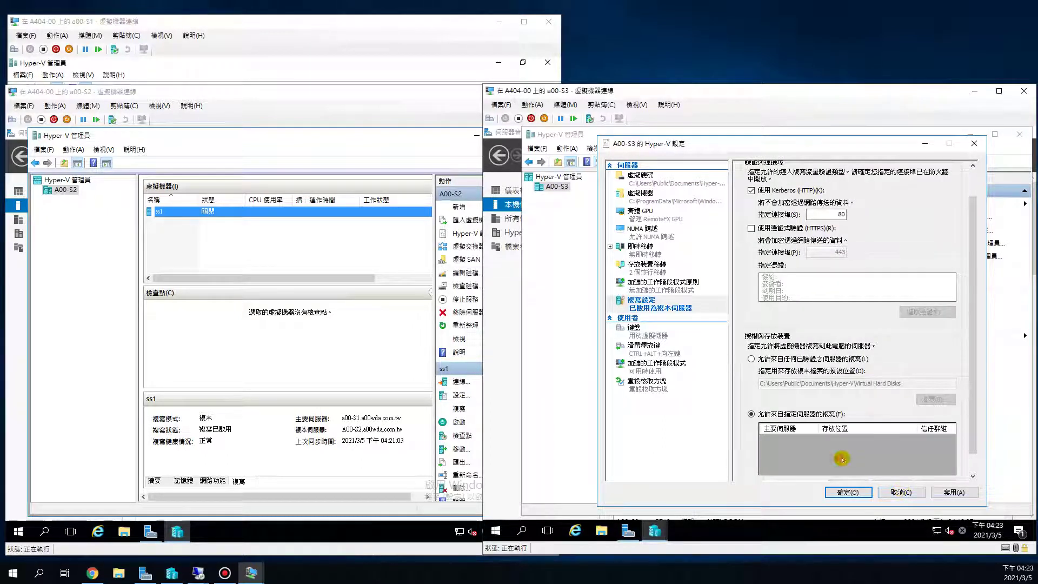
{"action": "scroll", "coordinate": [977, 453], "scroll_direction": "down", "scroll_amount": 2}
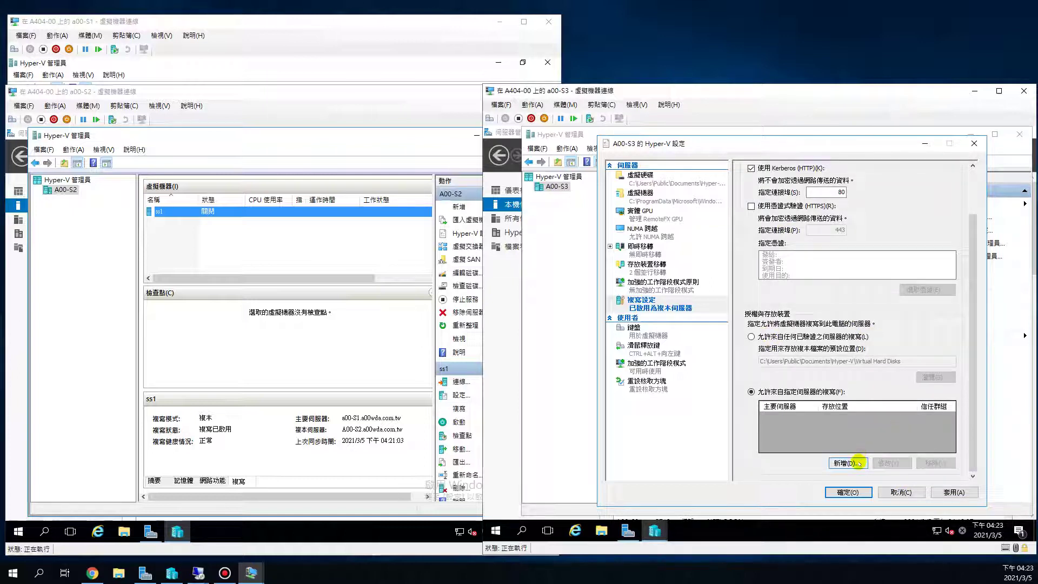
{"action": "left_click", "coordinate": [847, 461]}
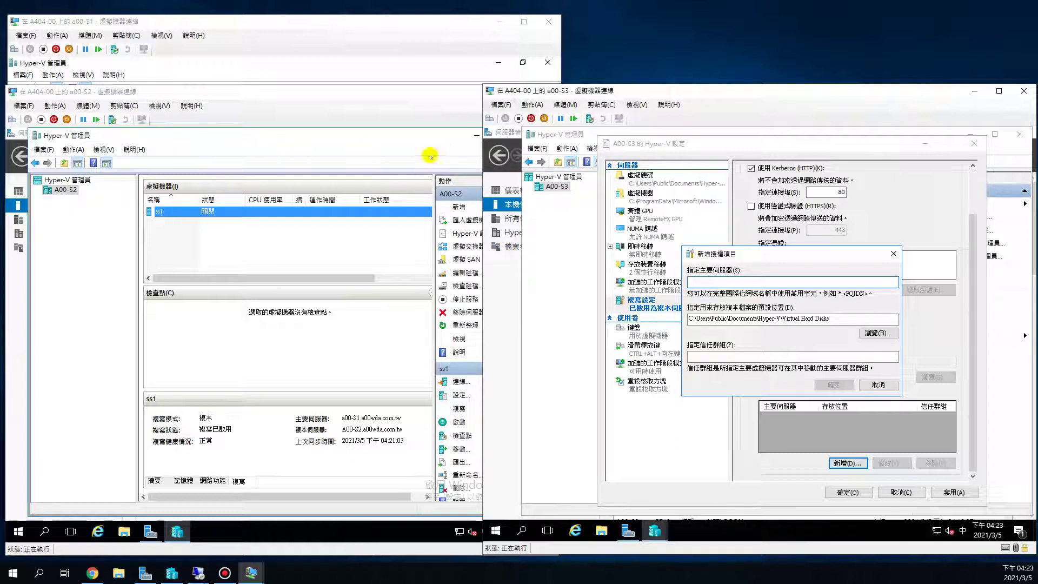
{"action": "left_click", "coordinate": [429, 137]}
{"action": "left_click", "coordinate": [477, 136]}
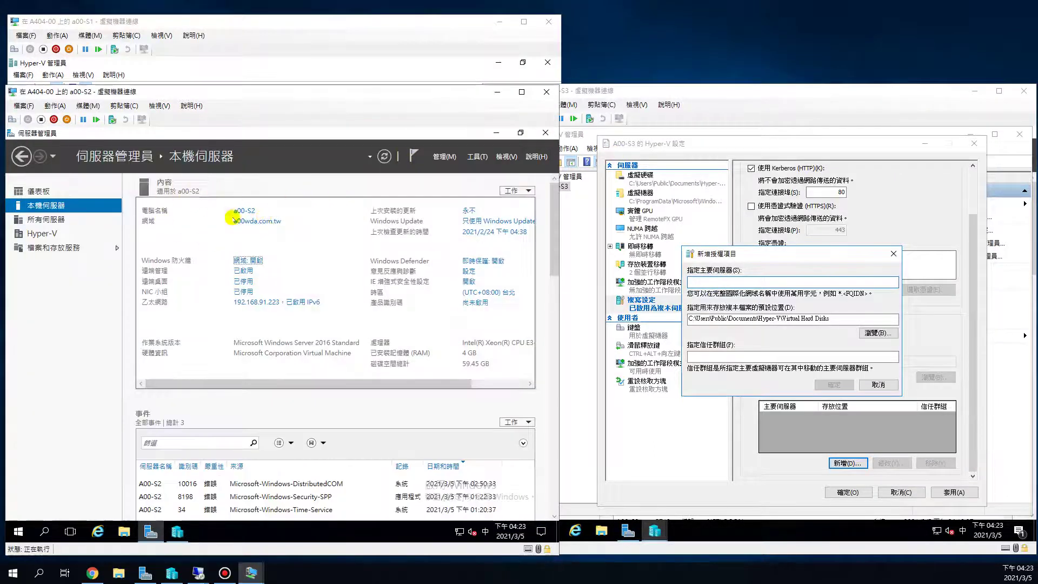
{"action": "left_click", "coordinate": [746, 280]}
{"action": "key", "text": "shift"}
{"action": "type", "text": "a00-S2.a00wda.com.tw"}
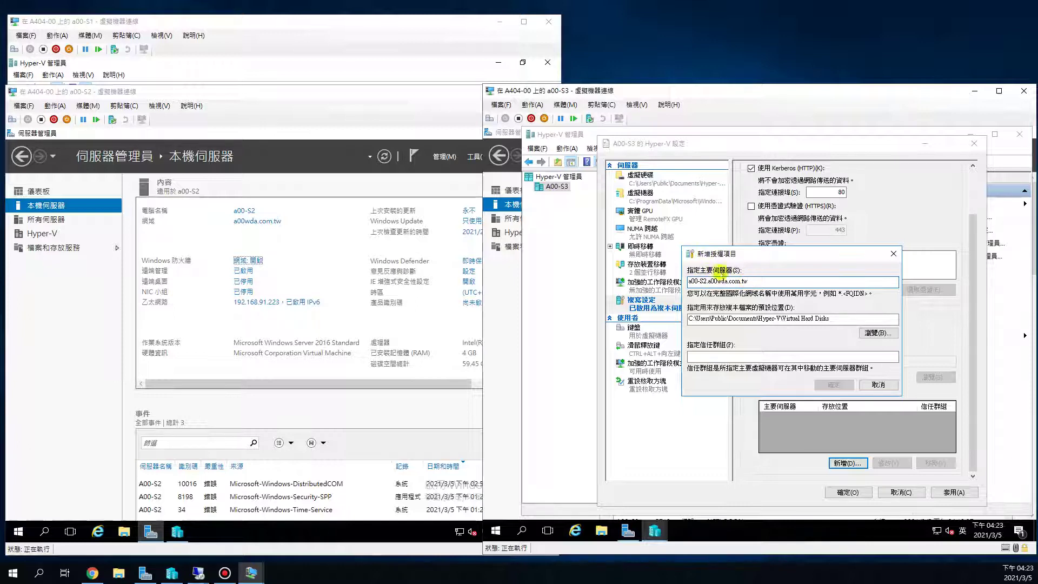
Shorten the default replica file storage location in the authorization entry to C:\Hyper-V\
{"action": "left_click_drag", "start_coordinate": [757, 280], "coordinate": [678, 282]}
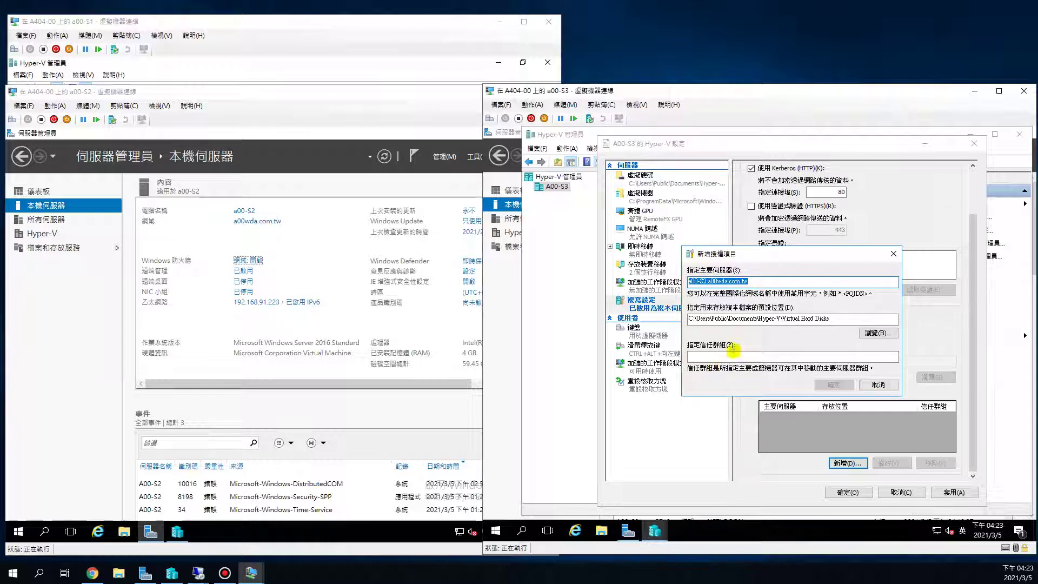
{"action": "left_click", "coordinate": [831, 319]}
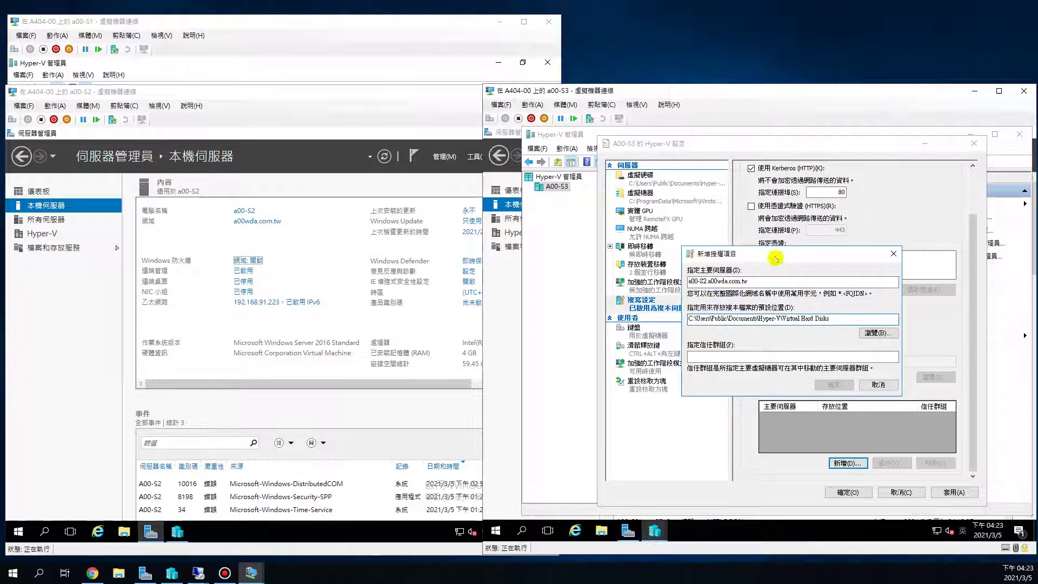
{"action": "left_click", "coordinate": [713, 320]}
{"action": "left_click_drag", "start_coordinate": [759, 319], "coordinate": [696, 319]}
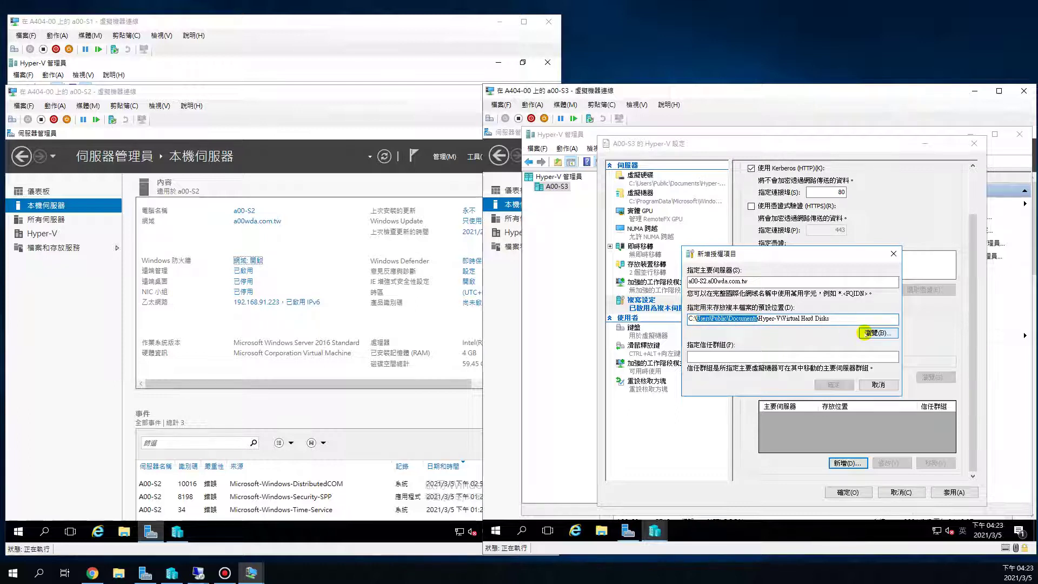
{"action": "key", "text": "BackSpace"}
{"action": "key", "text": "BackSpace"}
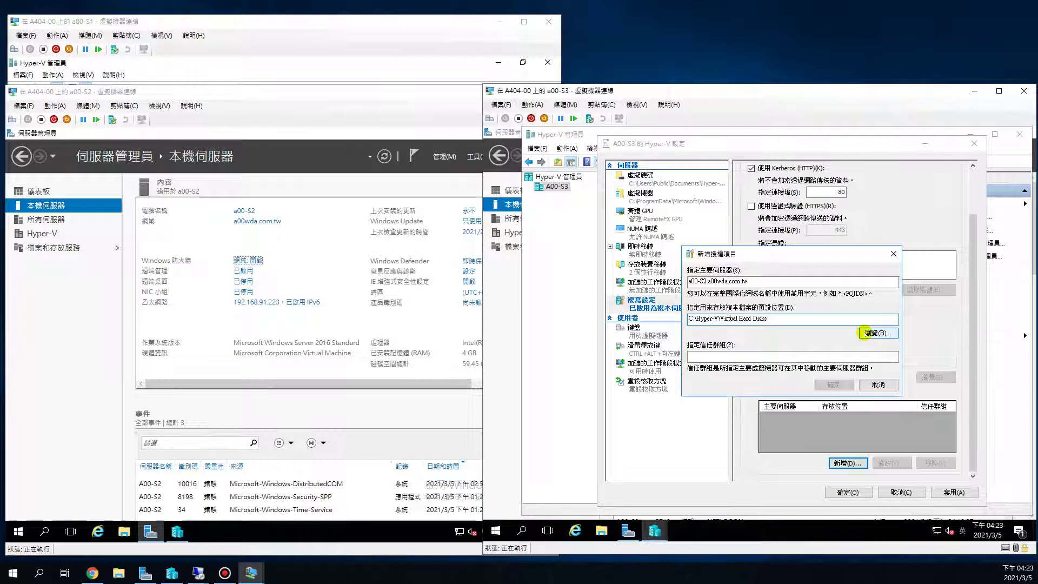
{"action": "left_click_drag", "start_coordinate": [714, 319], "coordinate": [854, 324]}
{"action": "key", "text": "BackSpace"}
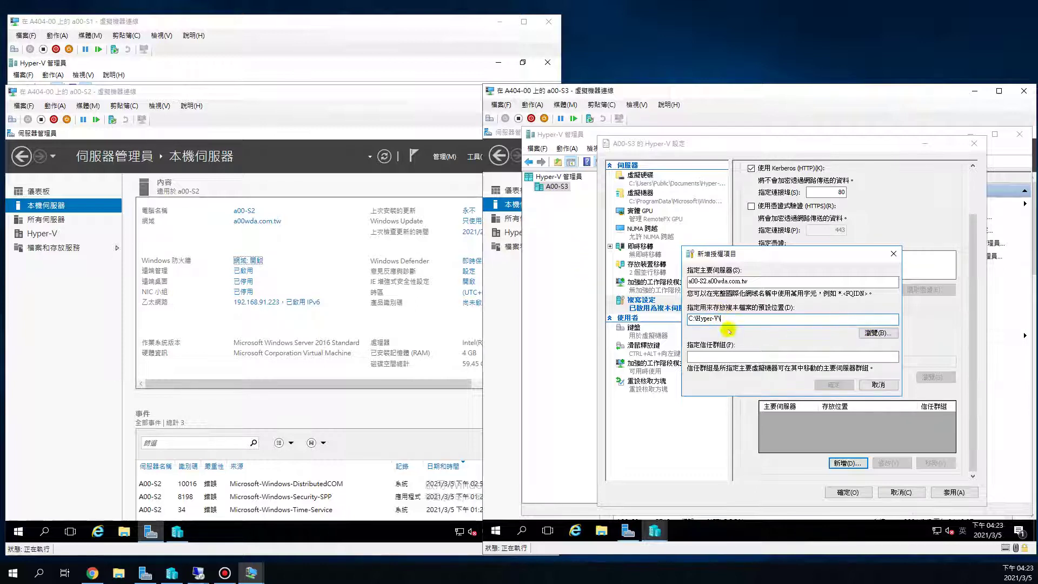
Set the entry's trust group to test, add the entry, and apply the replication settings of A00-S3
{"action": "left_click", "coordinate": [735, 356]}
{"action": "type", "text": "yte"}
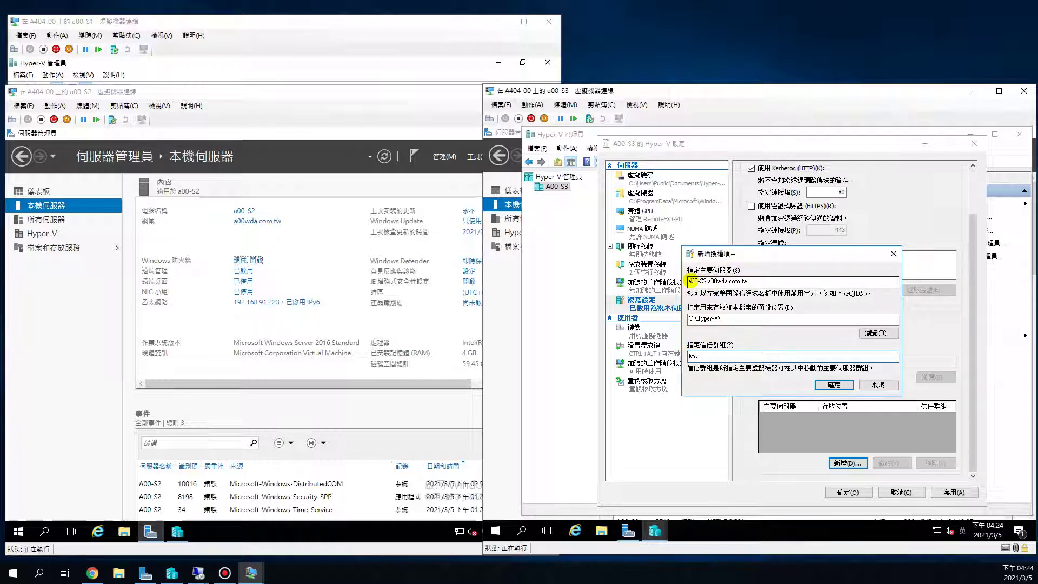
{"action": "left_click", "coordinate": [834, 385]}
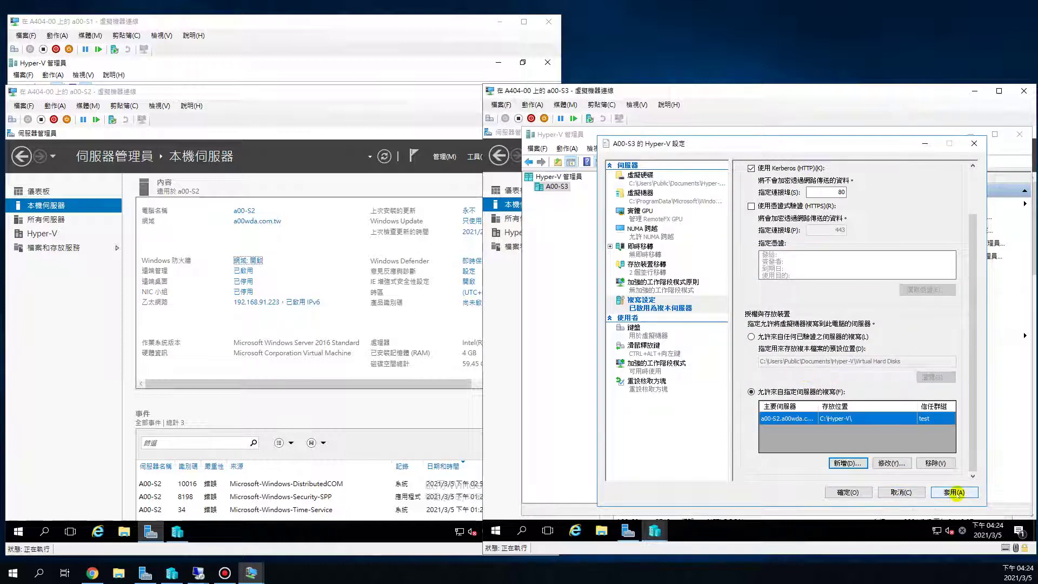
{"action": "left_click", "coordinate": [954, 492]}
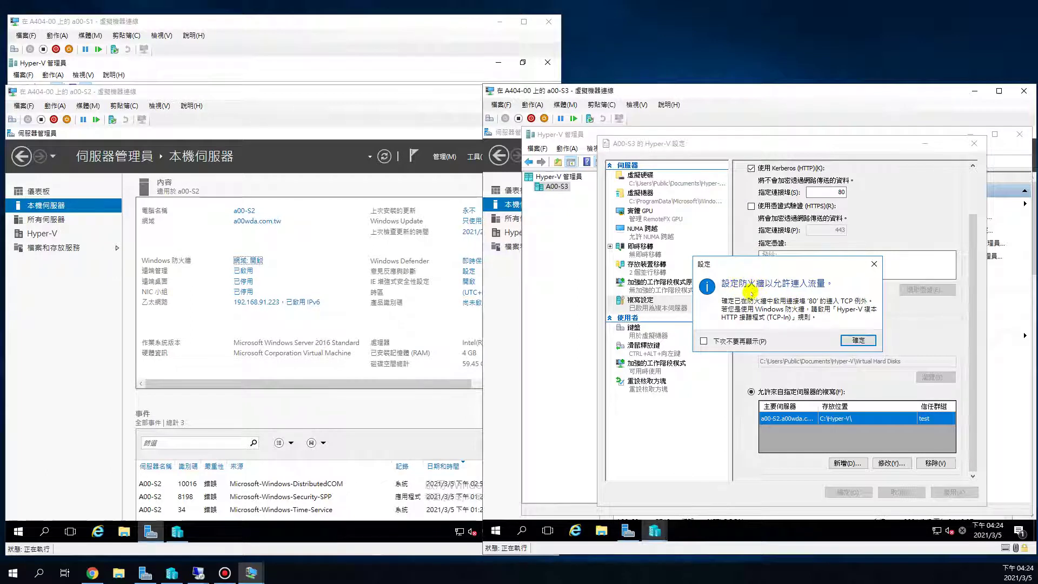
{"action": "left_click", "coordinate": [857, 340]}
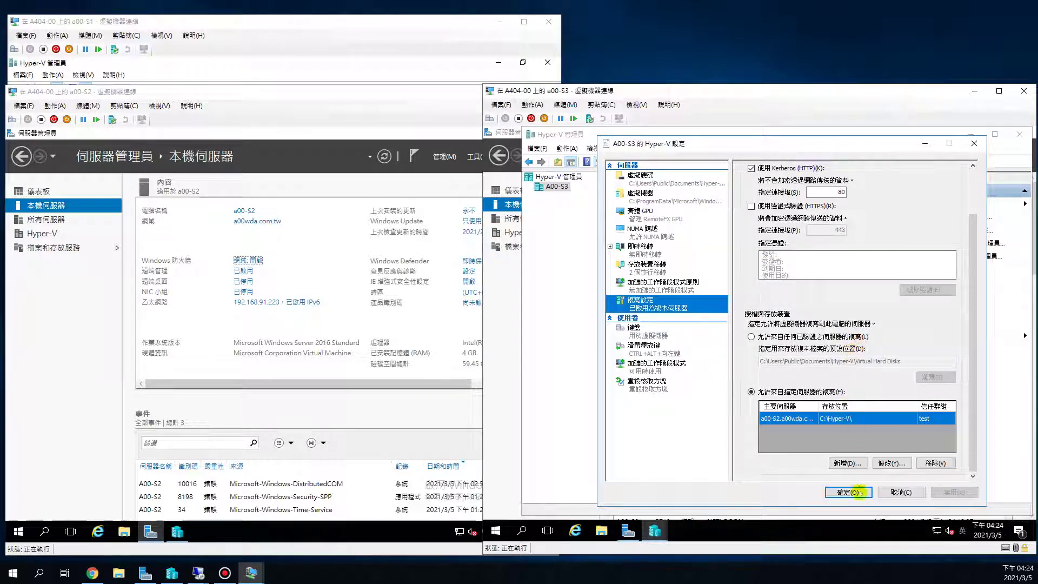
{"action": "left_click", "coordinate": [859, 493]}
Allow Hyper-V 複本 HTTP through Windows Firewall on A00-S3, including on the private network profile
{"action": "mouse_move", "coordinate": [627, 531]}
{"action": "left_click", "coordinate": [630, 475]}
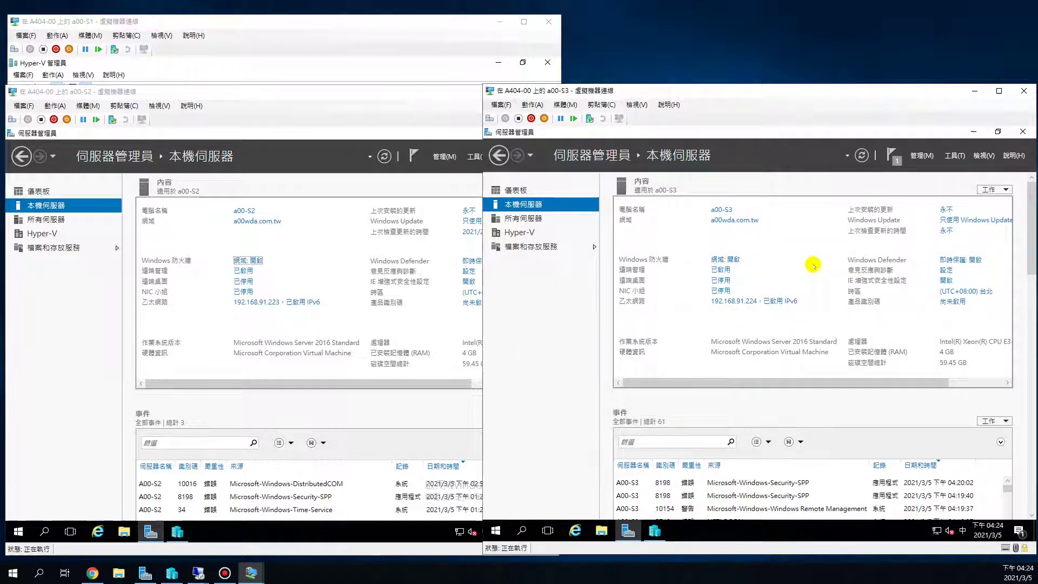
{"action": "left_click", "coordinate": [735, 258]}
{"action": "left_click", "coordinate": [616, 238]}
{"action": "scroll", "coordinate": [764, 337], "scroll_direction": "down", "scroll_amount": 10}
{"action": "scroll", "coordinate": [761, 337], "scroll_direction": "up", "scroll_amount": 7}
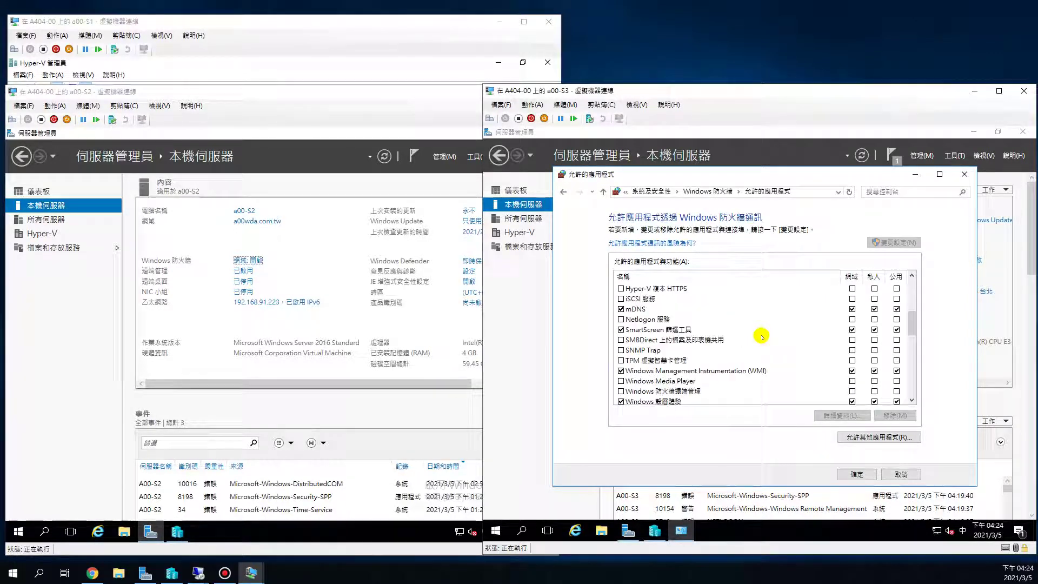
{"action": "scroll", "coordinate": [761, 337], "scroll_direction": "up", "scroll_amount": 1}
{"action": "left_click", "coordinate": [649, 308]}
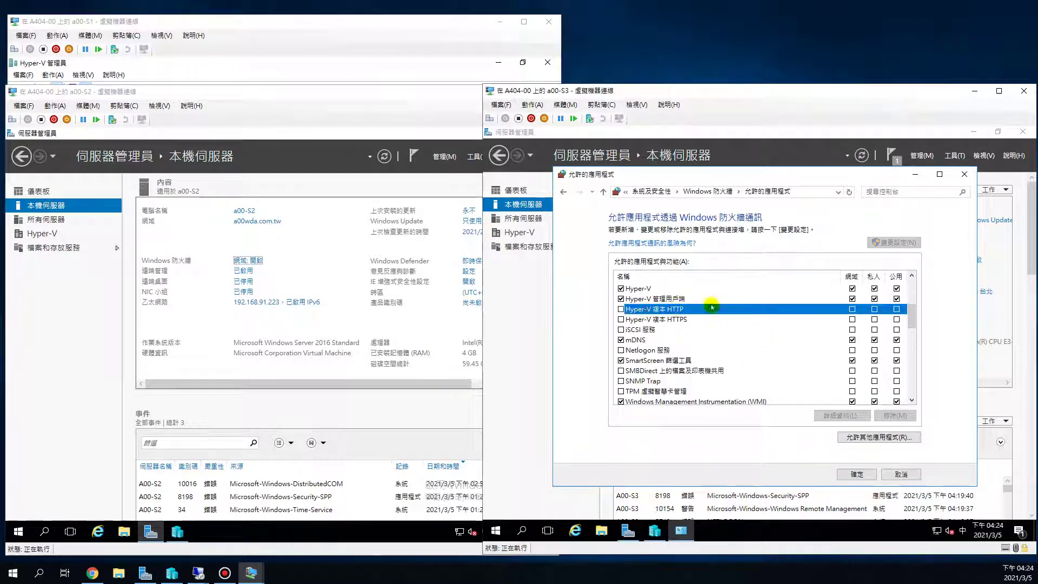
{"action": "left_click", "coordinate": [620, 309]}
{"action": "left_click", "coordinate": [875, 309]}
{"action": "left_click", "coordinate": [857, 474]}
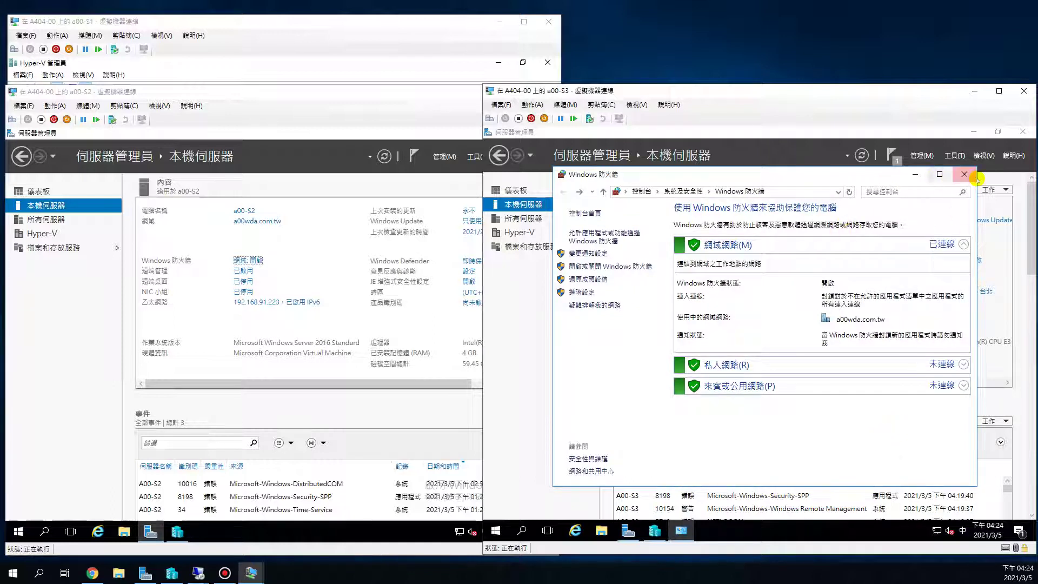
{"action": "left_click", "coordinate": [972, 175]}
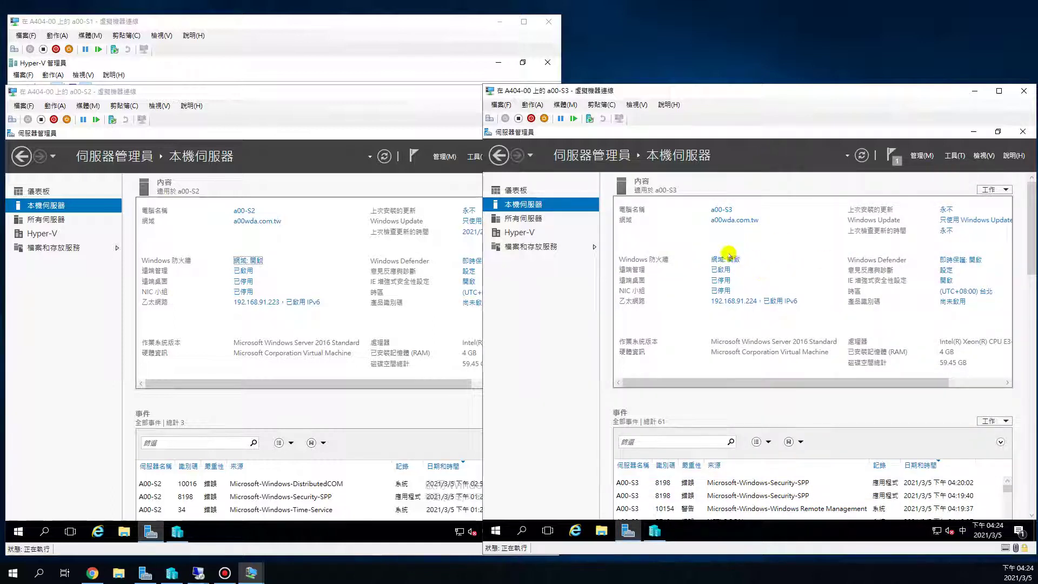
Return to Hyper-V Manager on A00-S3 and look up the replication commands for ss1 on A00-S2, including 延伸複寫
{"action": "left_click", "coordinate": [655, 530]}
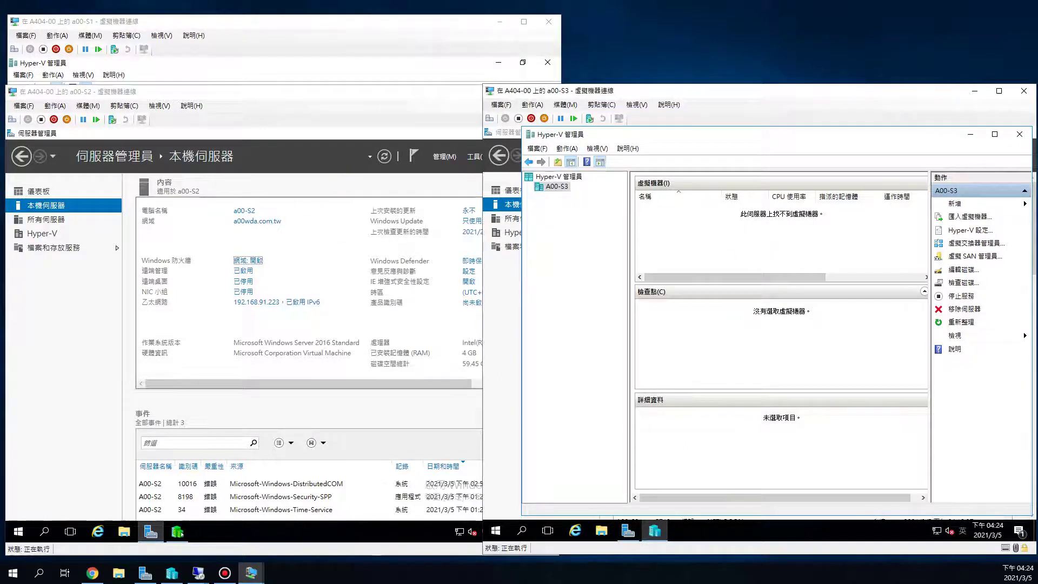
{"action": "left_click", "coordinate": [177, 531]}
{"action": "left_click", "coordinate": [168, 213]}
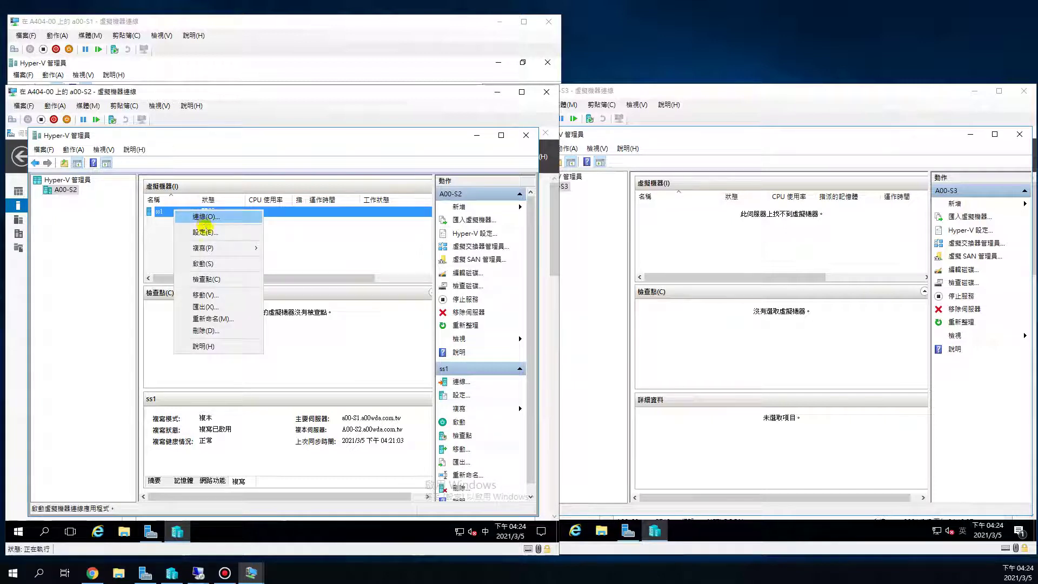
{"action": "mouse_move", "coordinate": [208, 247]}
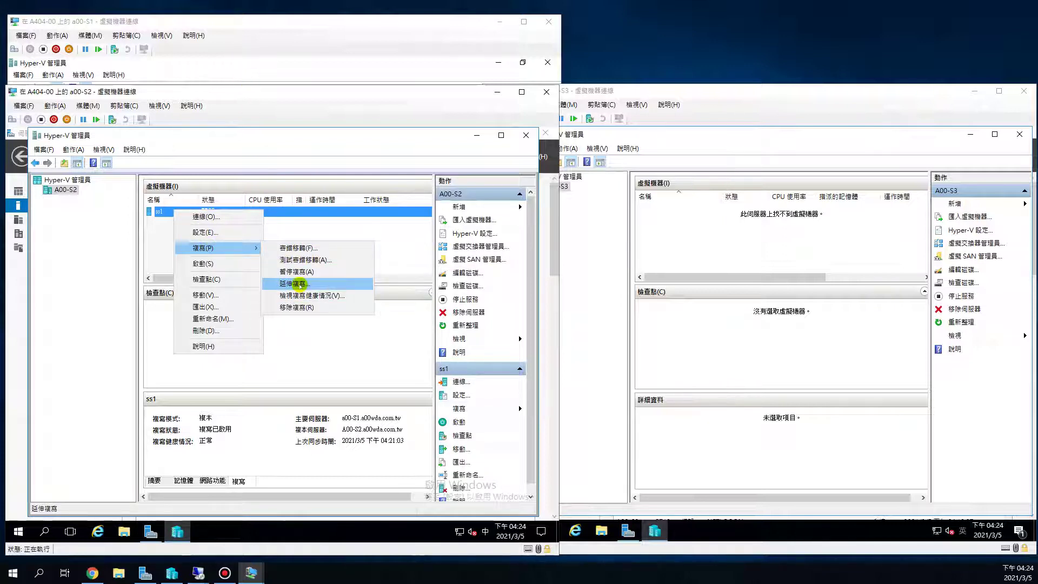
Examine the replication commands and replication details of ss1 on A00-S1 for comparison with those on A00-S2
{"action": "left_click", "coordinate": [346, 23]}
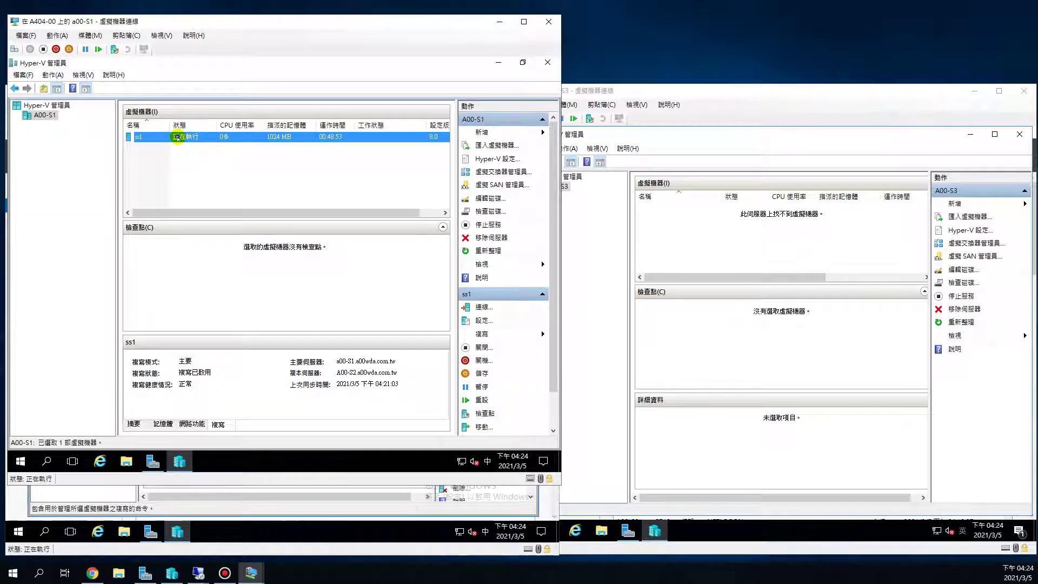
{"action": "right_click", "coordinate": [177, 138]}
{"action": "mouse_move", "coordinate": [227, 175]}
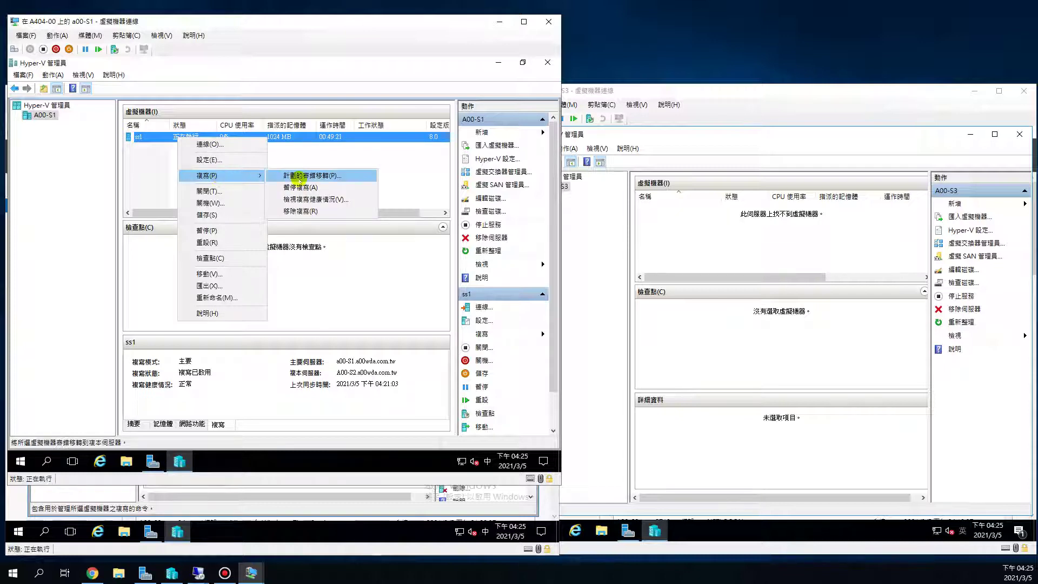
{"action": "left_click", "coordinate": [225, 498]}
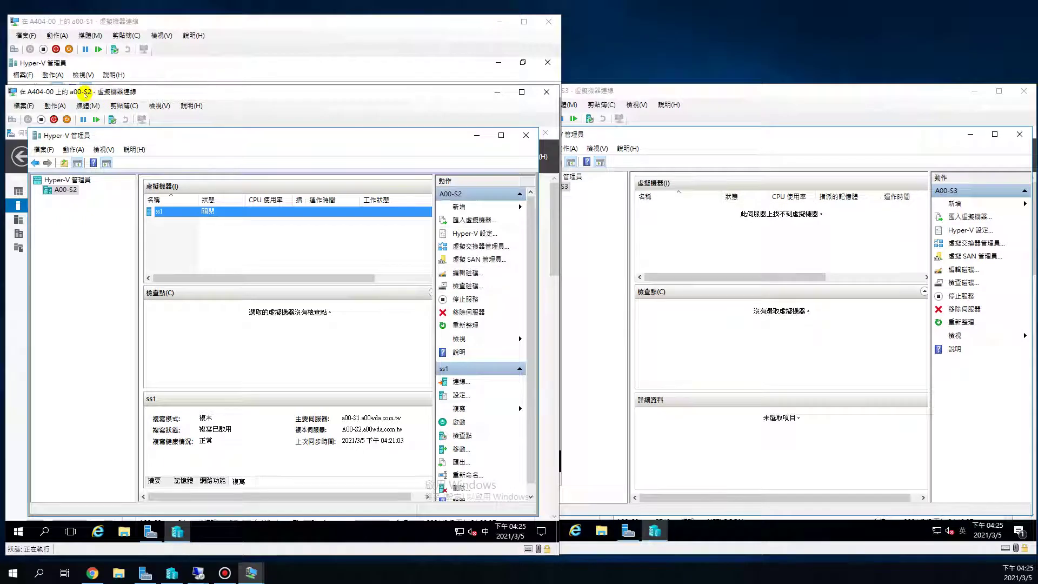
{"action": "left_click", "coordinate": [255, 20]}
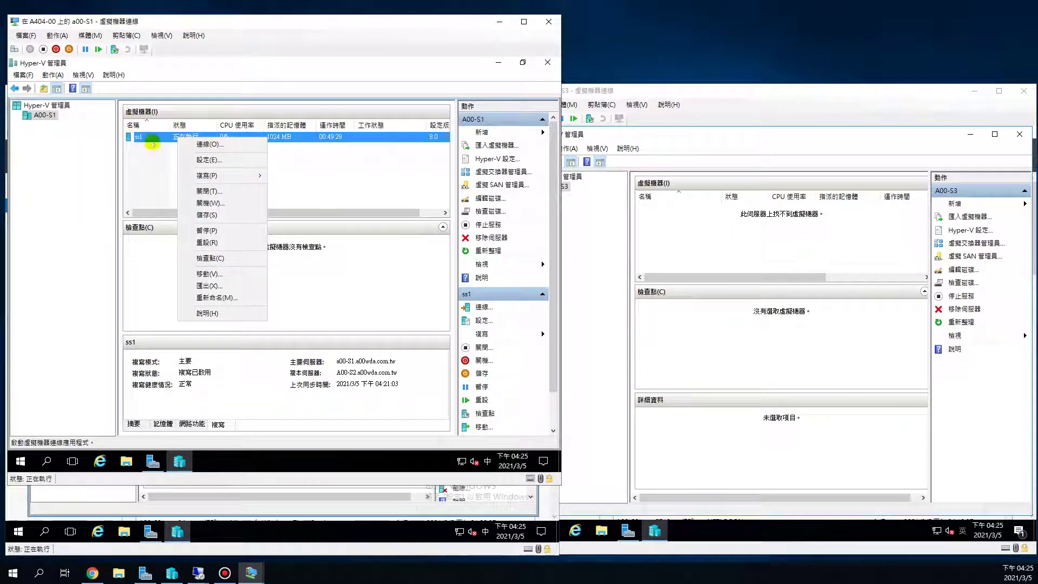
{"action": "left_click", "coordinate": [135, 178]}
{"action": "left_click", "coordinate": [136, 178]}
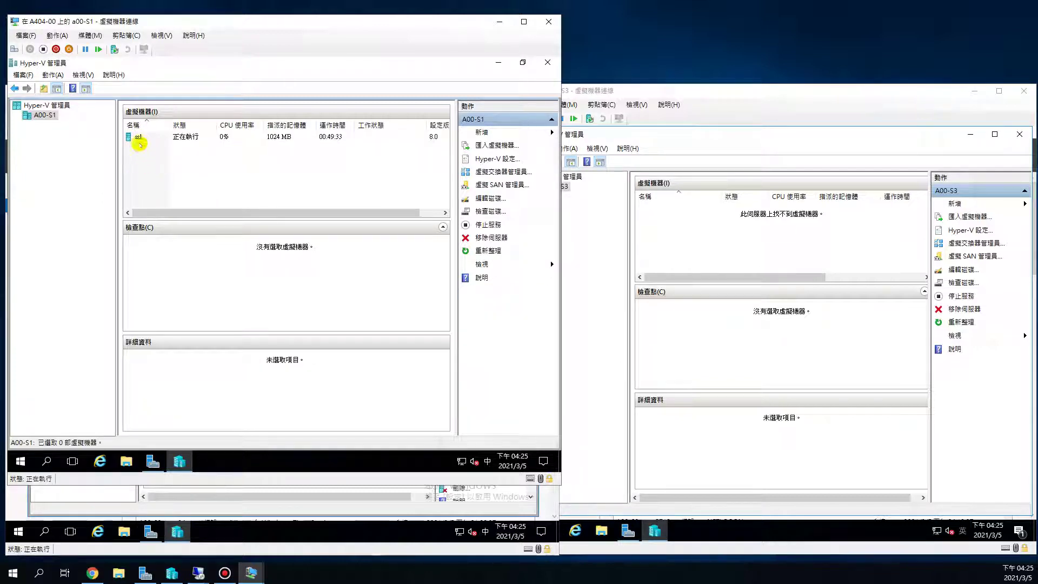
{"action": "left_click", "coordinate": [138, 136]}
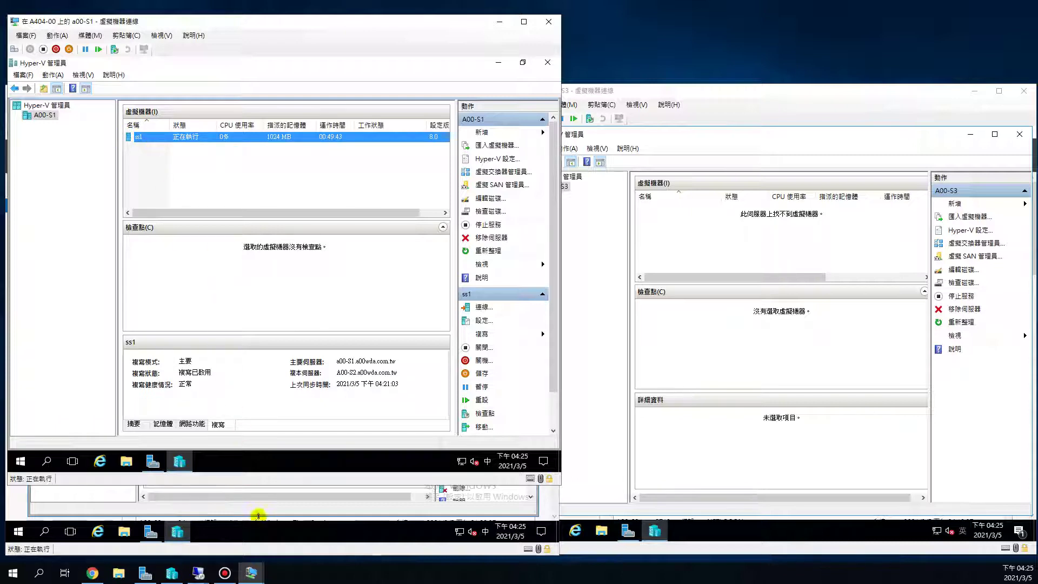
Start extending the replication of ss1 on A00-S2 and find A00-S3 among the a00wda.com.tw computers as the replica server
{"action": "left_click", "coordinate": [258, 515]}
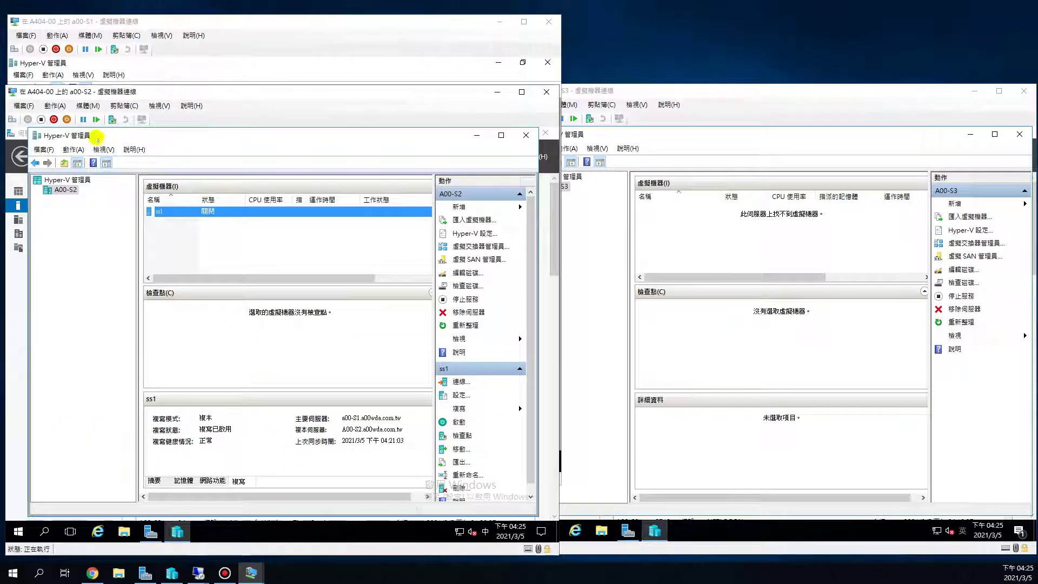
{"action": "right_click", "coordinate": [175, 212]}
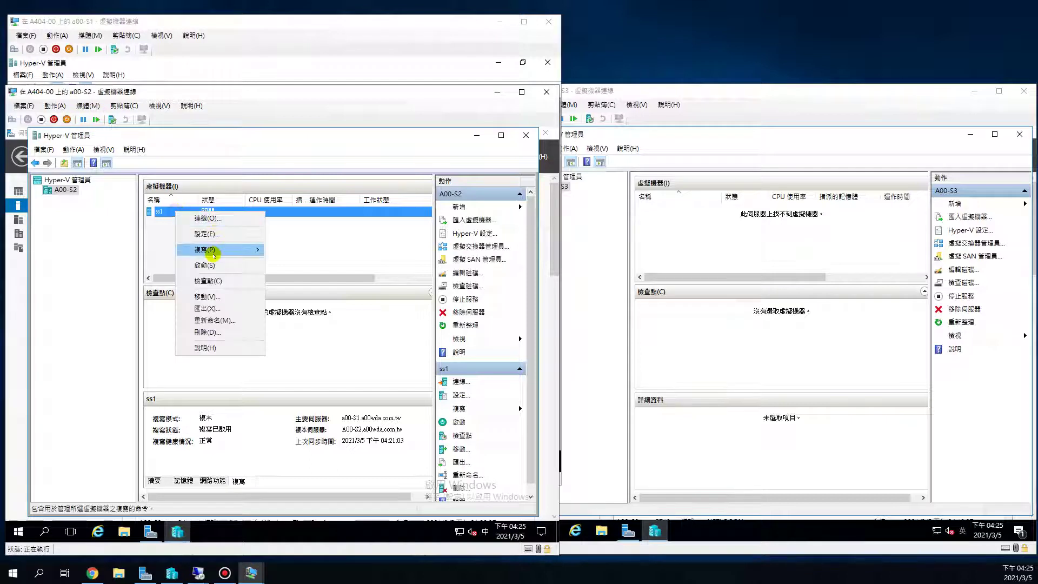
{"action": "mouse_move", "coordinate": [227, 250]}
{"action": "left_click", "coordinate": [312, 286]}
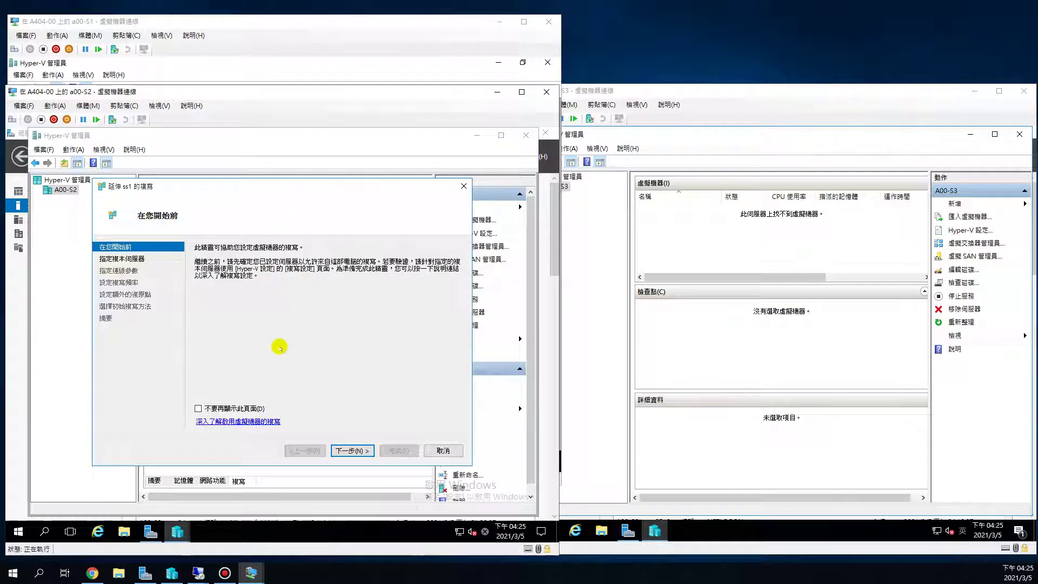
{"action": "left_click", "coordinate": [358, 451]}
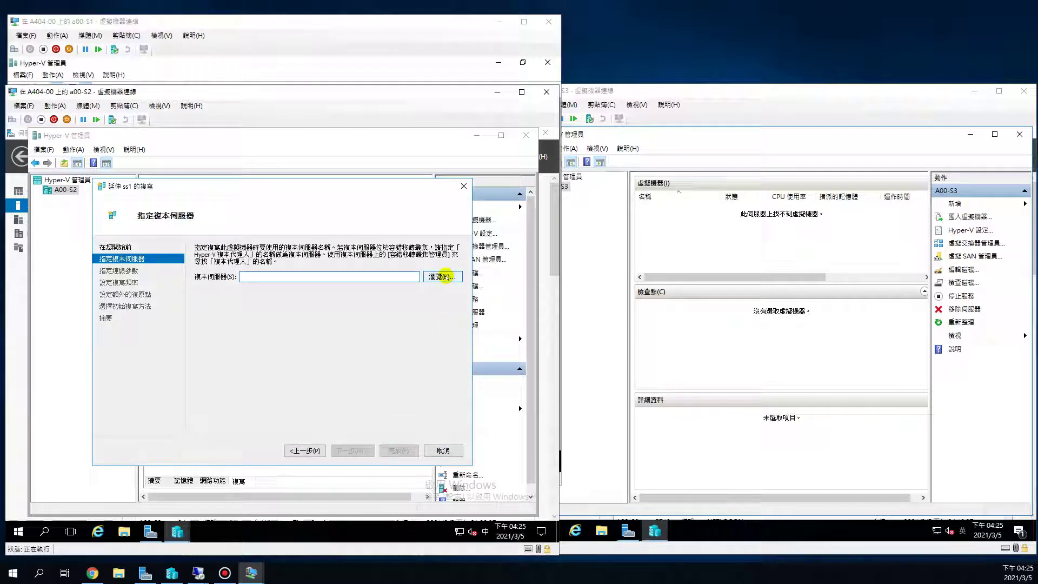
{"action": "left_click", "coordinate": [443, 277]}
{"action": "left_click", "coordinate": [146, 335]}
{"action": "left_click", "coordinate": [394, 278]}
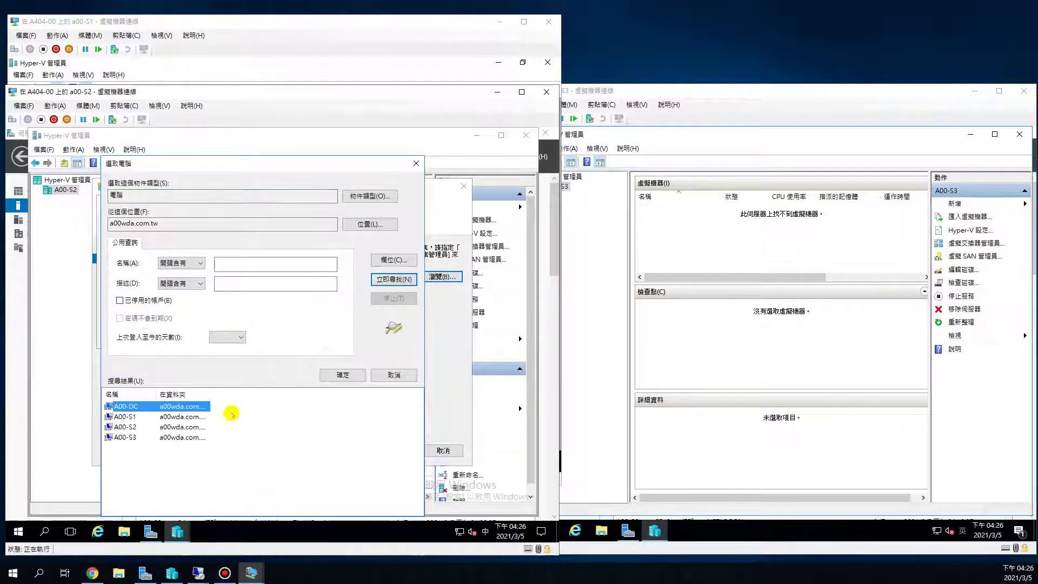
{"action": "left_click", "coordinate": [157, 437]}
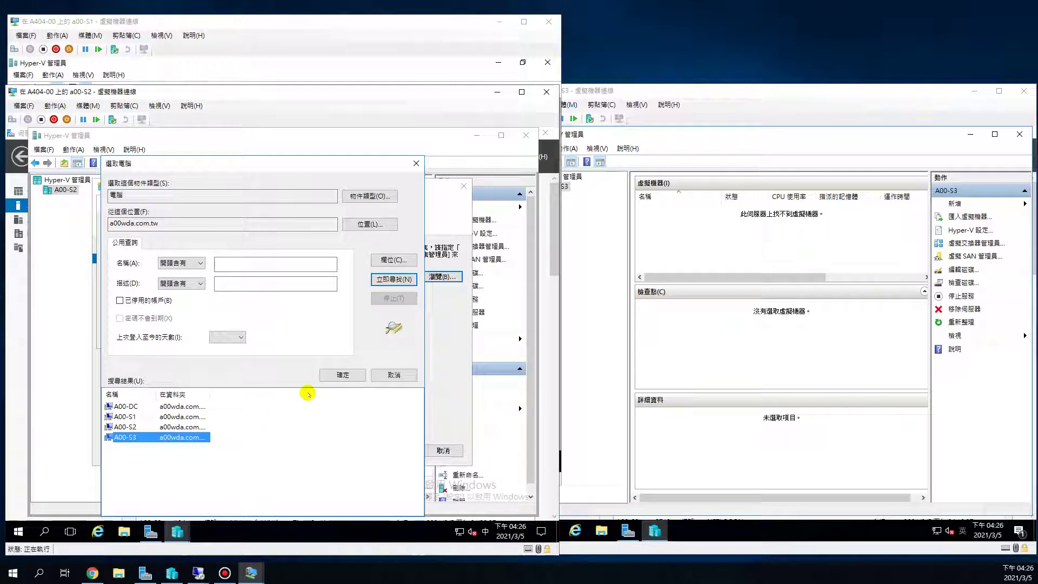
{"action": "left_click", "coordinate": [343, 375]}
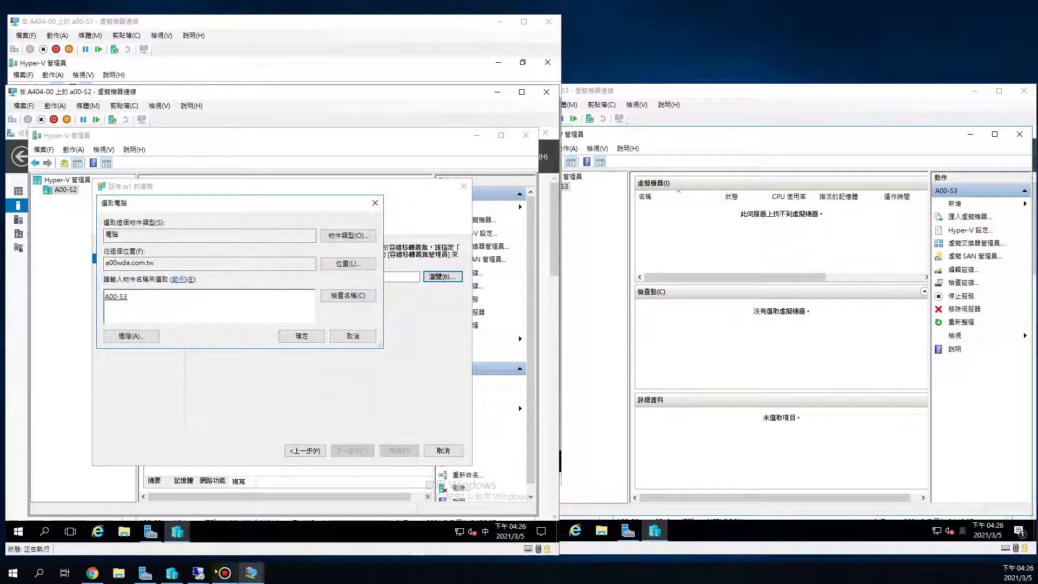
Switch to DNS Manager on A00-DC, refresh the a00wda.com.tw zone and check the host record of A00-S3
{"action": "mouse_move", "coordinate": [251, 572]}
{"action": "left_click", "coordinate": [120, 535]}
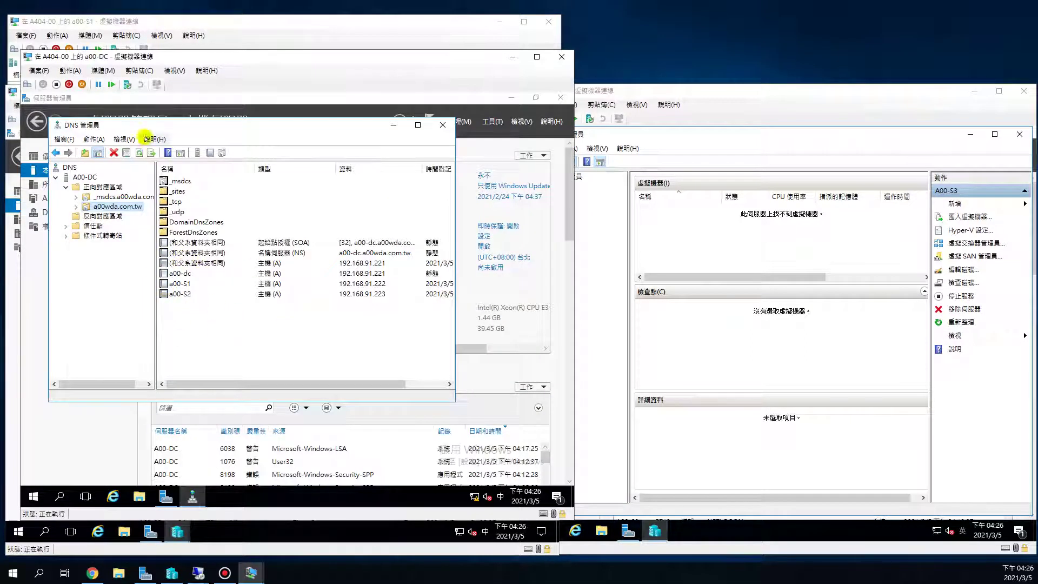
{"action": "left_click", "coordinate": [139, 153]}
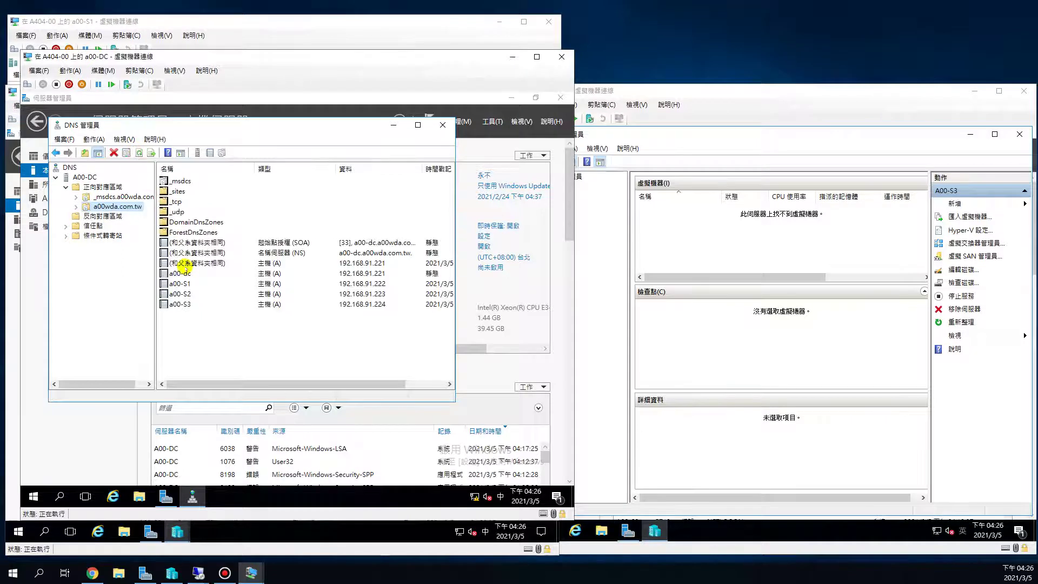
{"action": "left_click", "coordinate": [206, 304]}
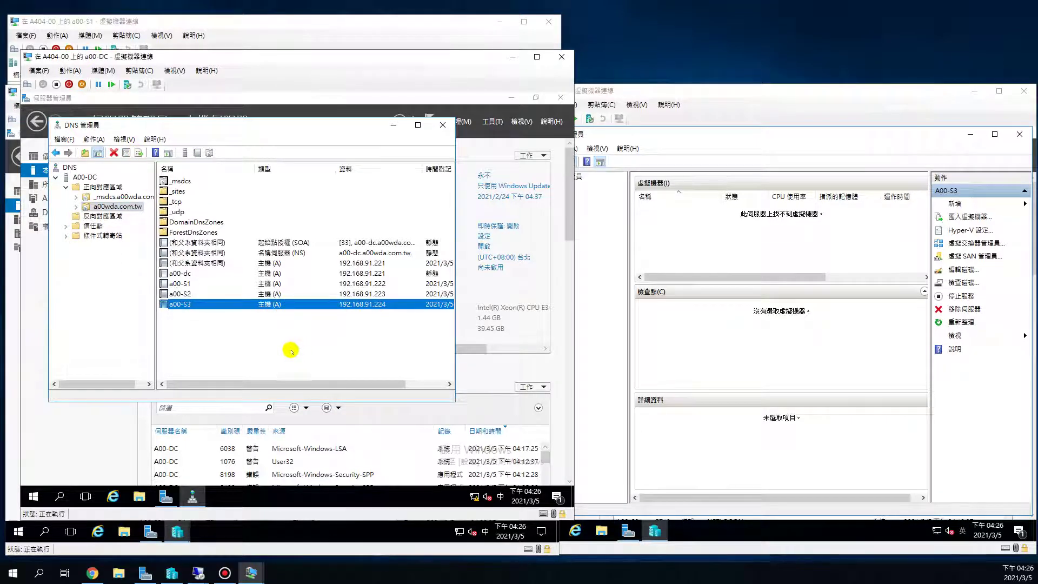
{"action": "left_click", "coordinate": [513, 57]}
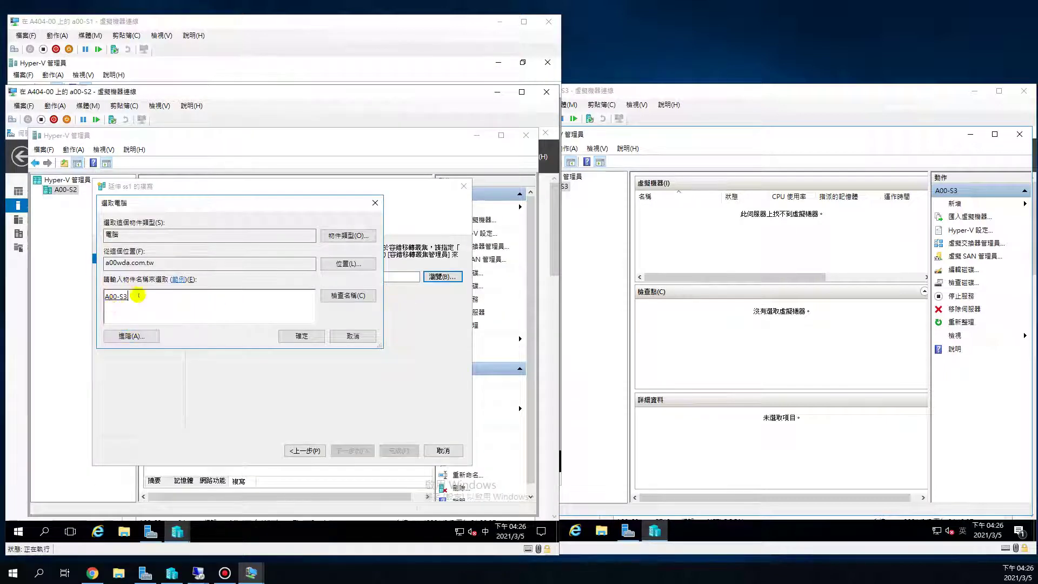
Extend ss1's replication to A00-S3 with Kerberos (HTTP), a 5-minute frequency, only the latest recovery point and an immediate initial copy over the network
{"action": "left_click", "coordinate": [301, 335]}
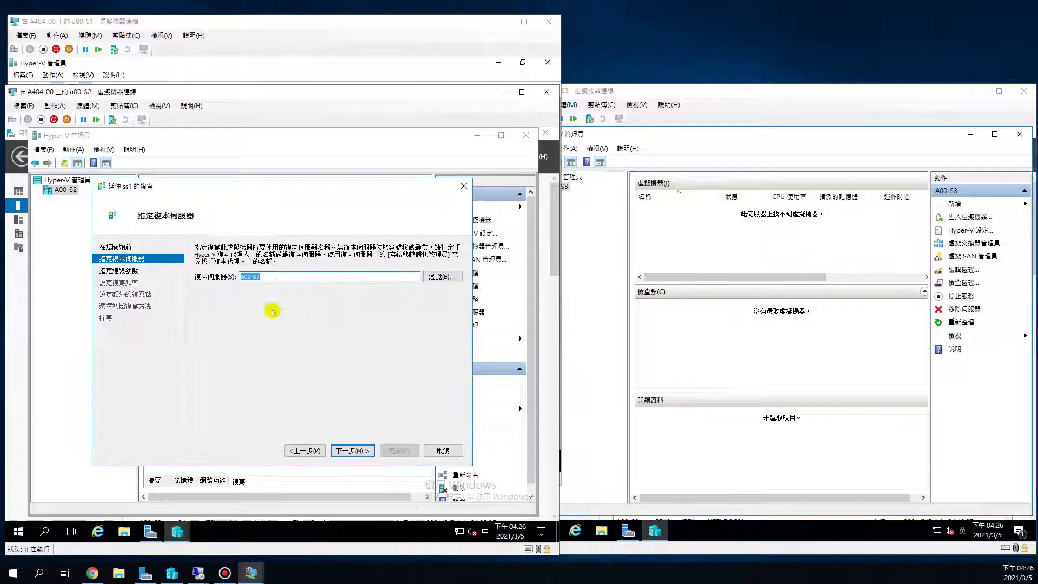
{"action": "left_click", "coordinate": [351, 451]}
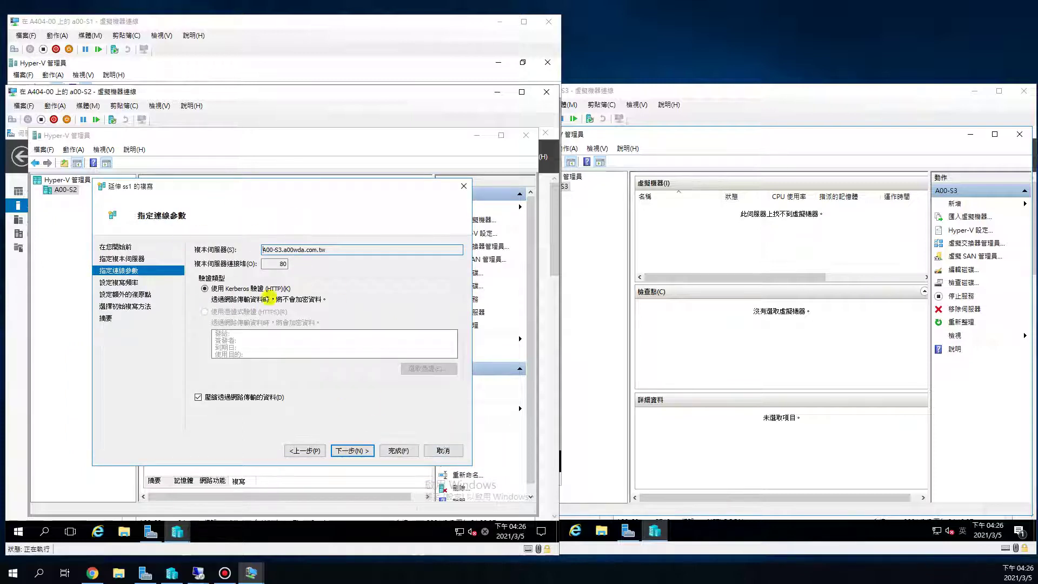
{"action": "left_click", "coordinate": [350, 451]}
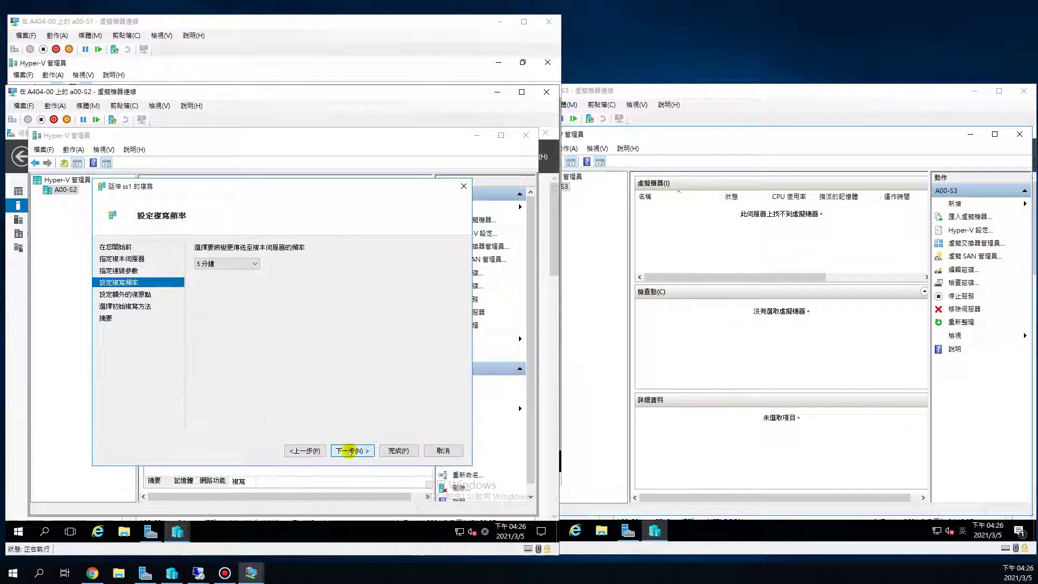
{"action": "left_click", "coordinate": [350, 450]}
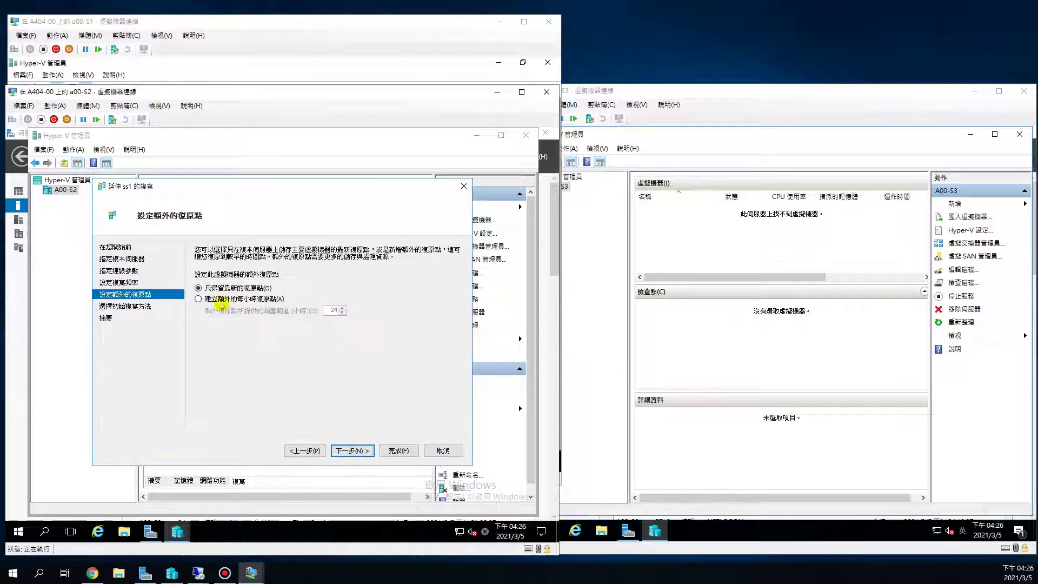
{"action": "left_click", "coordinate": [350, 450]}
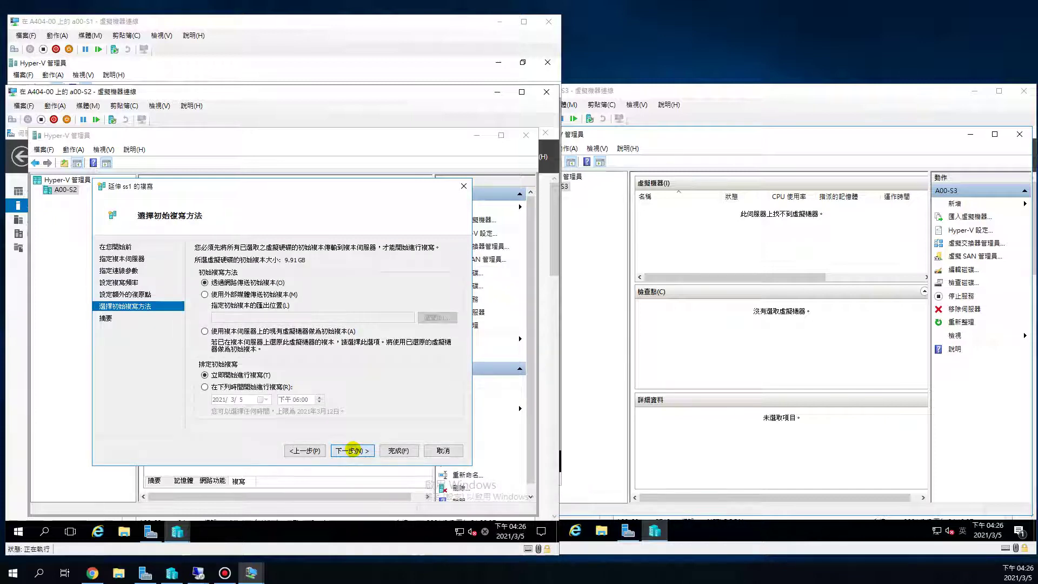
{"action": "left_click", "coordinate": [352, 450]}
{"action": "left_click", "coordinate": [397, 449]}
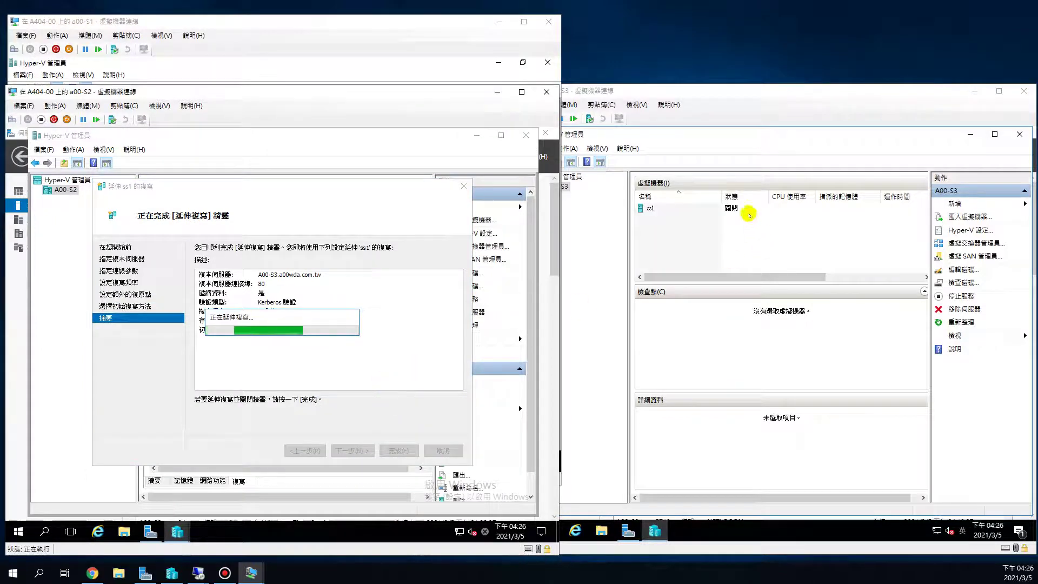
Examine the initial replication progress of ss1 on A00-S3 and A00-S2, and compare it with ss1 on A00-S1
{"action": "left_click", "coordinate": [748, 209]}
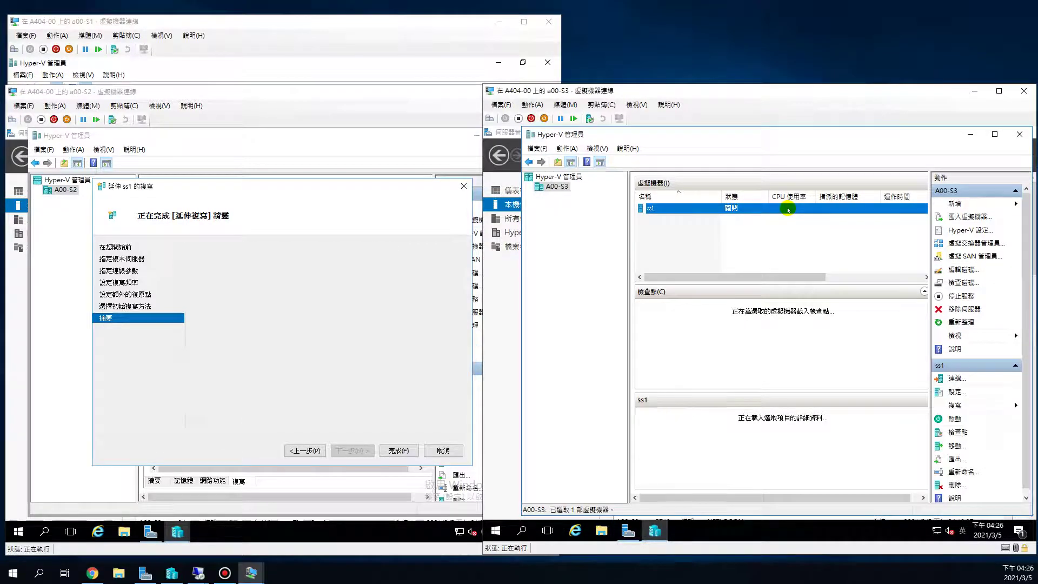
{"action": "left_click_drag", "start_coordinate": [799, 277], "coordinate": [901, 279]}
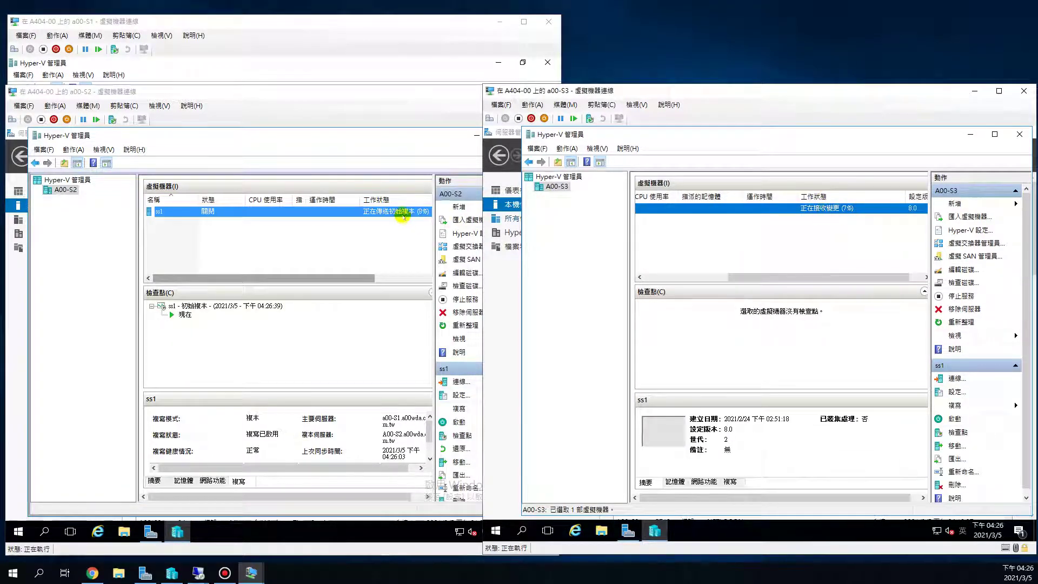
{"action": "left_click_drag", "start_coordinate": [368, 278], "coordinate": [417, 277]}
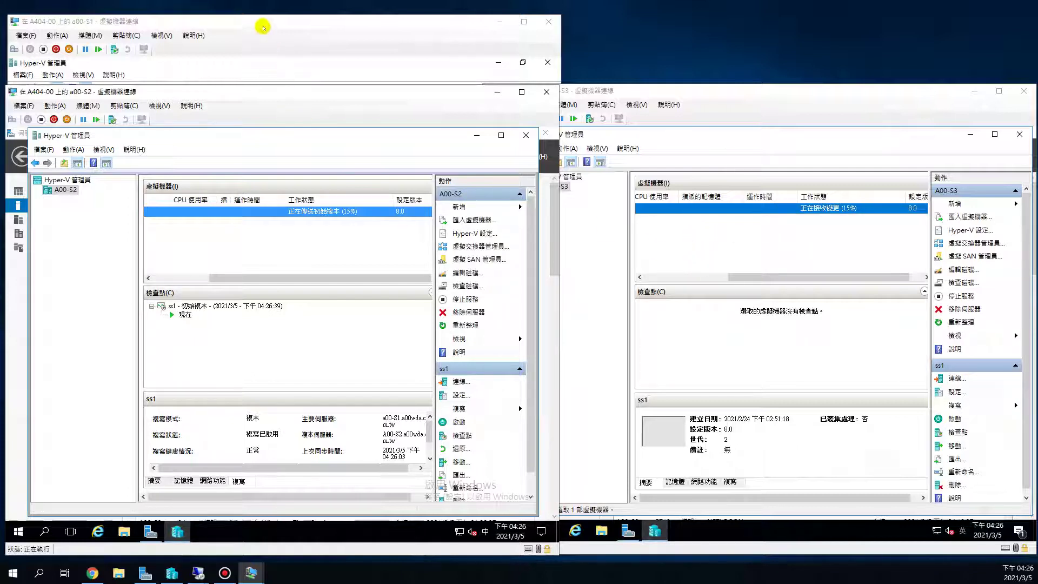
{"action": "left_click", "coordinate": [284, 28]}
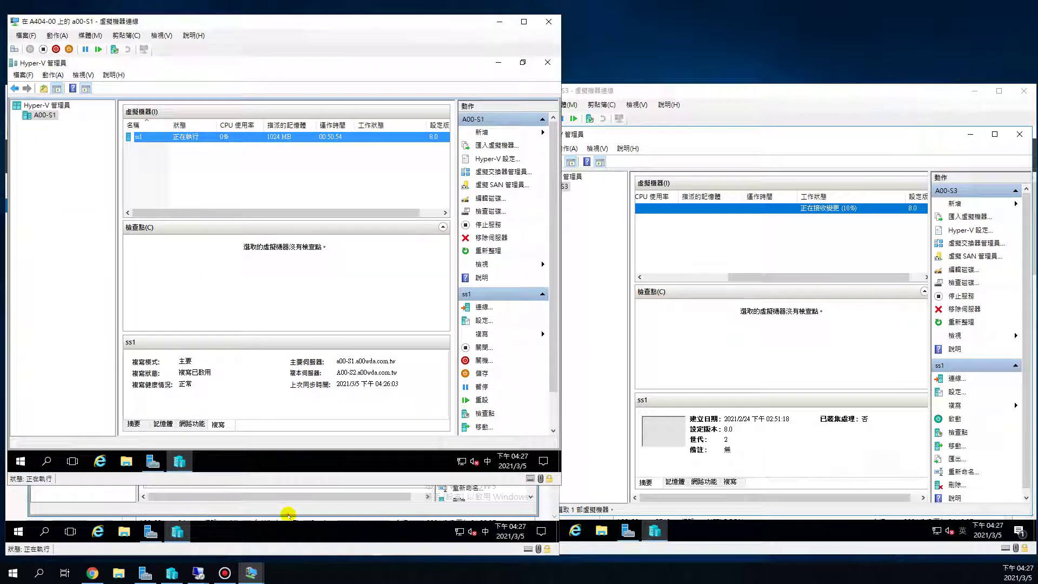
{"action": "left_click", "coordinate": [289, 512]}
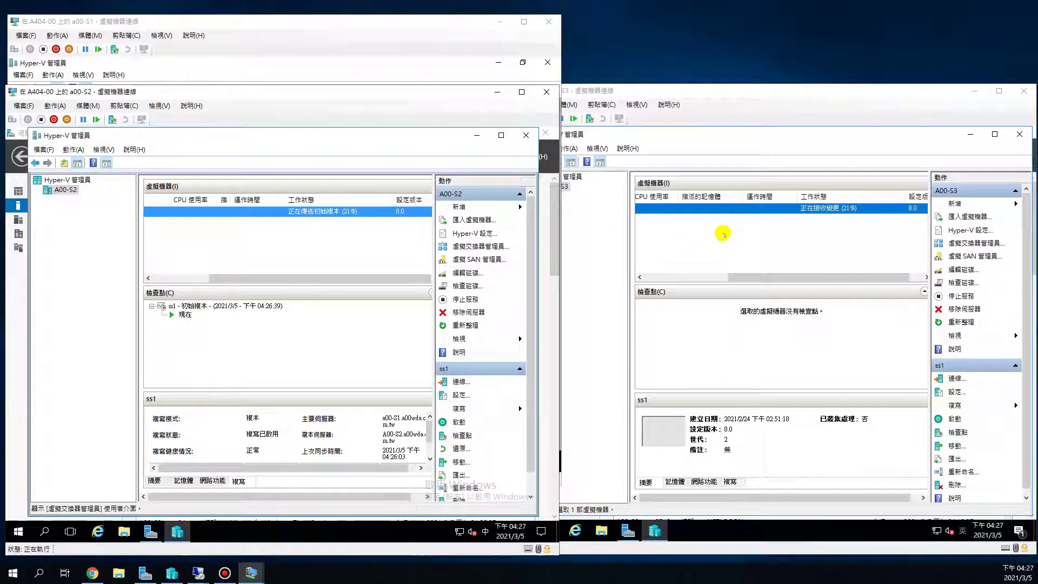
{"action": "left_click", "coordinate": [730, 278]}
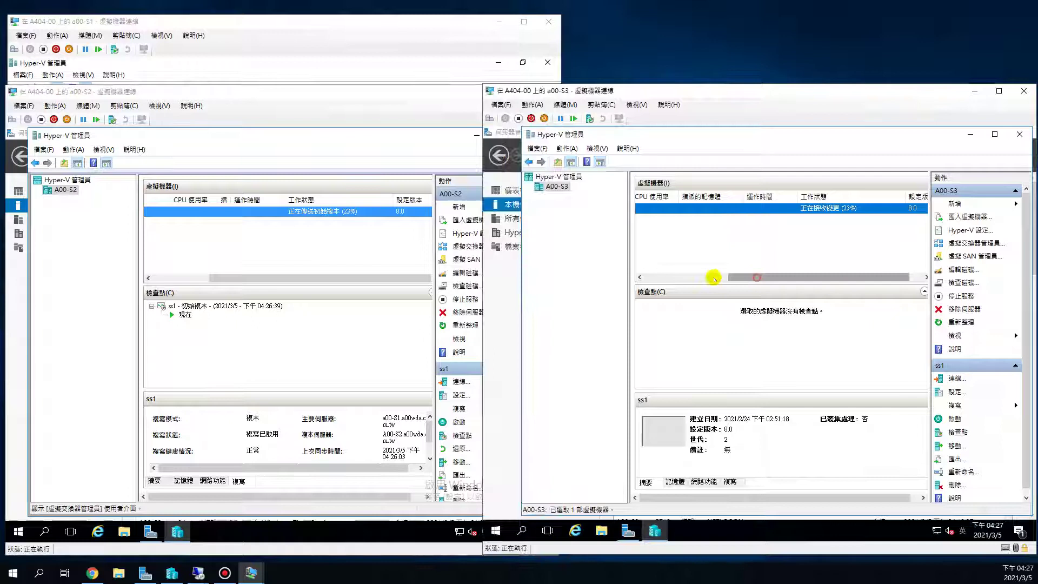
{"action": "left_click_drag", "start_coordinate": [721, 277], "coordinate": [649, 276]}
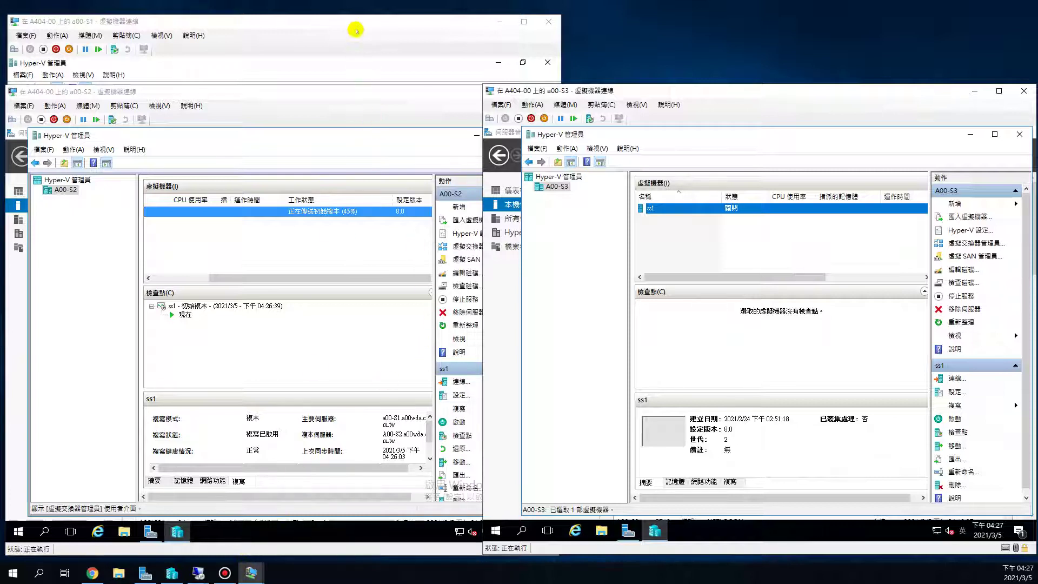
Compare the task status of ss1 on A00-S2 and A00-S3 while the initial copy is being sent
{"action": "left_click", "coordinate": [343, 245]}
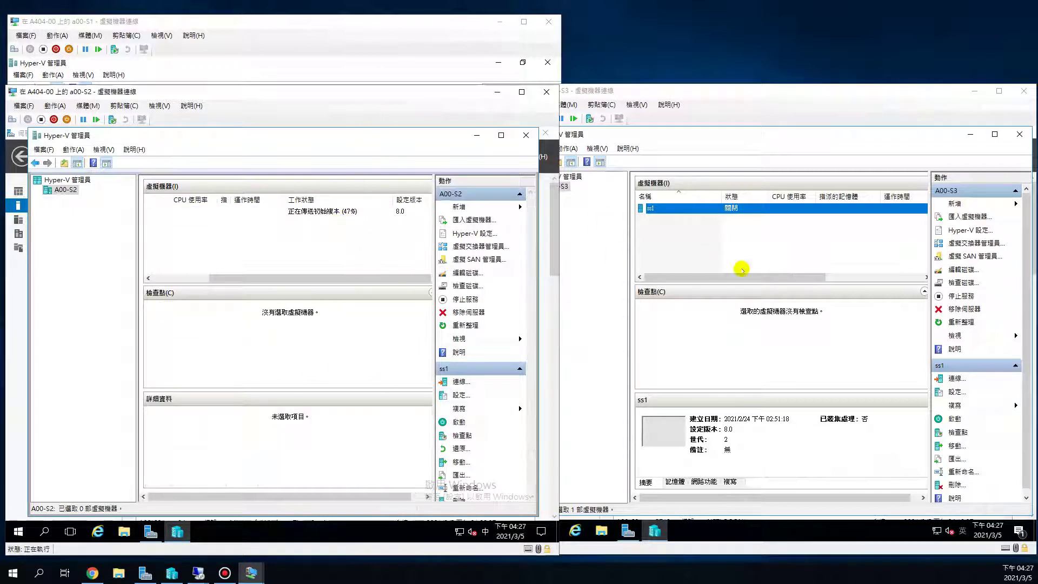
{"action": "left_click", "coordinate": [803, 278]}
{"action": "left_click_drag", "start_coordinate": [822, 277], "coordinate": [877, 276]}
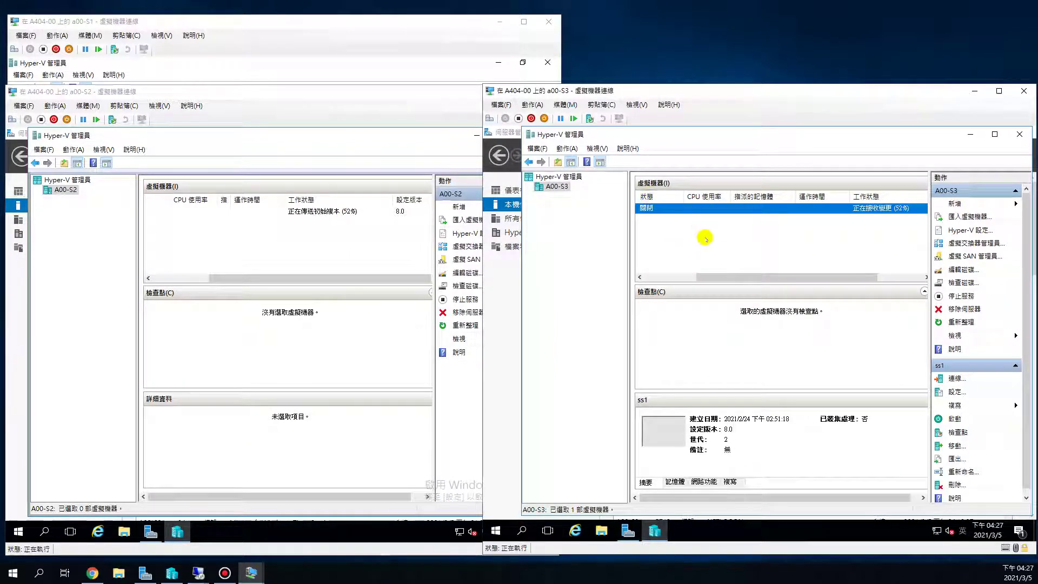
{"action": "left_click", "coordinate": [701, 234]}
{"action": "left_click_drag", "start_coordinate": [769, 277], "coordinate": [806, 277]}
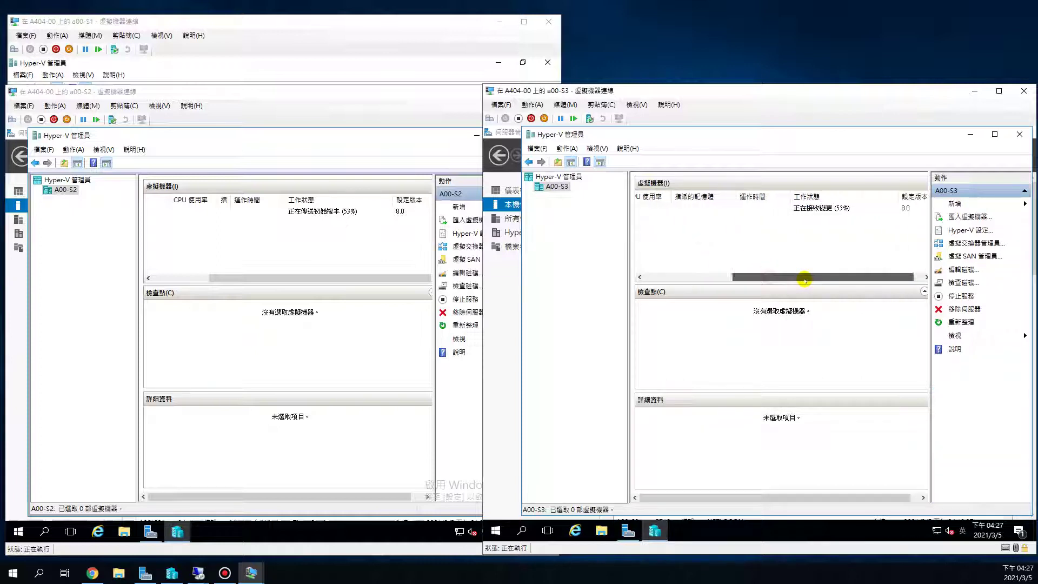
{"action": "left_click", "coordinate": [268, 211]}
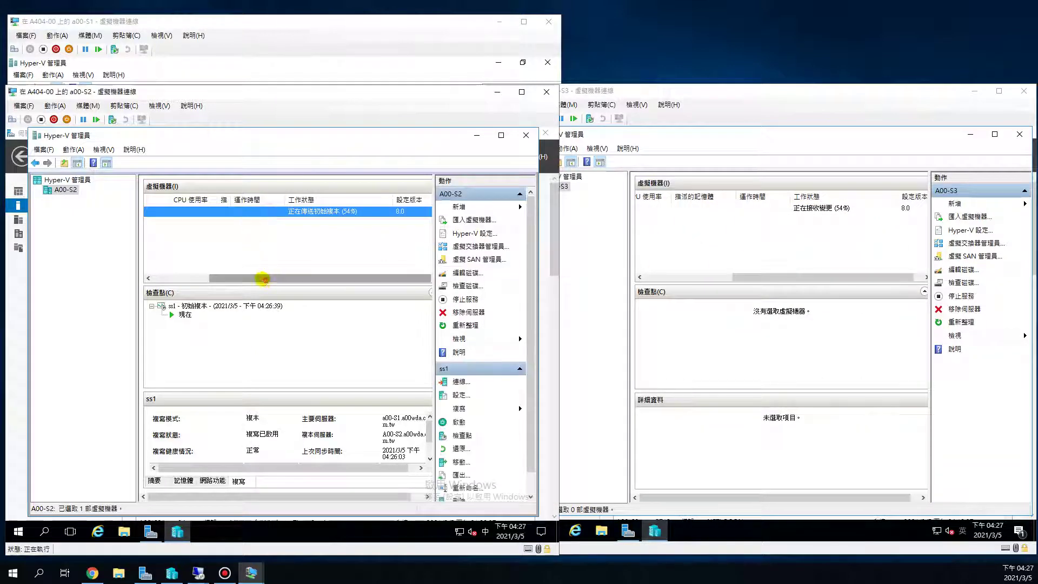
{"action": "left_click_drag", "start_coordinate": [262, 277], "coordinate": [206, 277]}
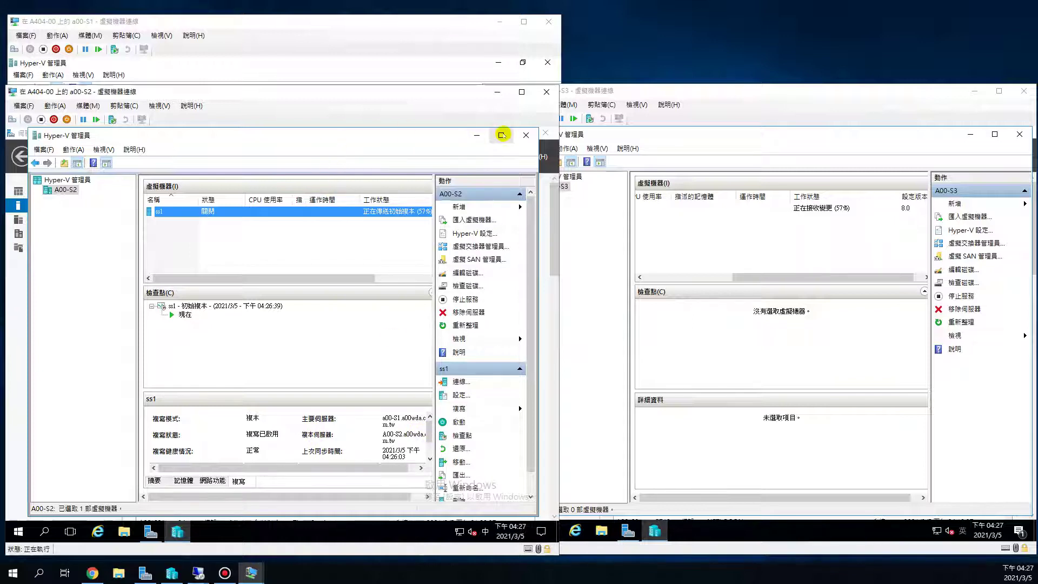
Maximize Hyper-V Manager on A00-S2 to read ss1's extended replication details, and show the replication details of ss1 on A00-S3
{"action": "left_click", "coordinate": [501, 134]}
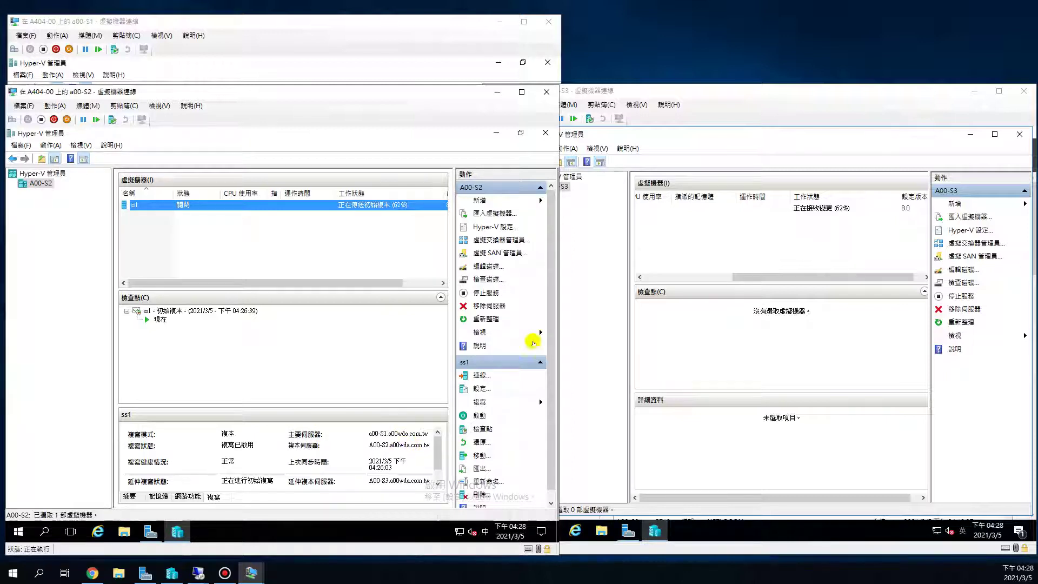
{"action": "left_click", "coordinate": [767, 275]}
{"action": "left_click_drag", "start_coordinate": [755, 278], "coordinate": [649, 280]}
{"action": "left_click", "coordinate": [660, 207]}
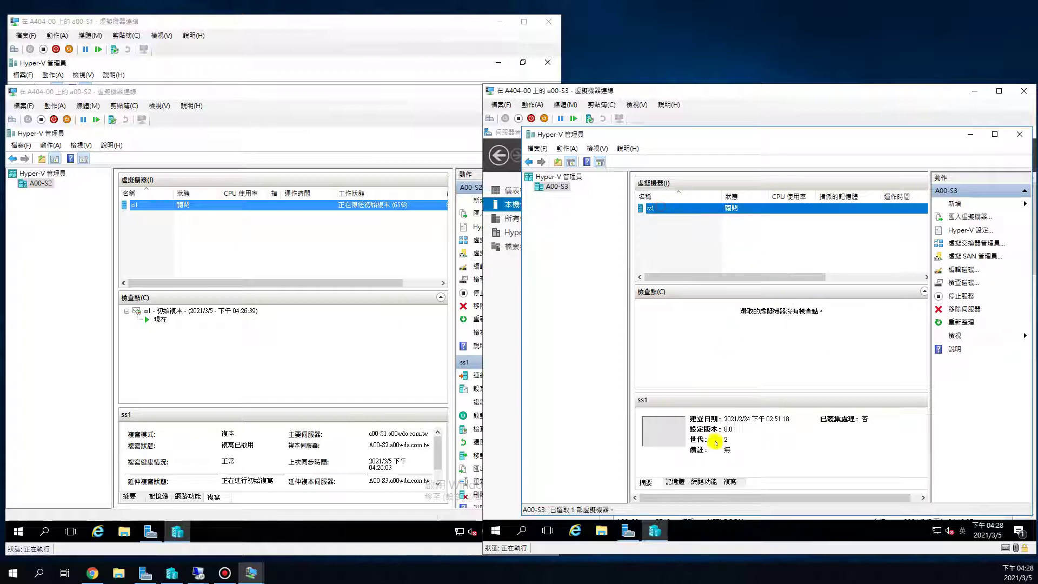
{"action": "left_click", "coordinate": [730, 482]}
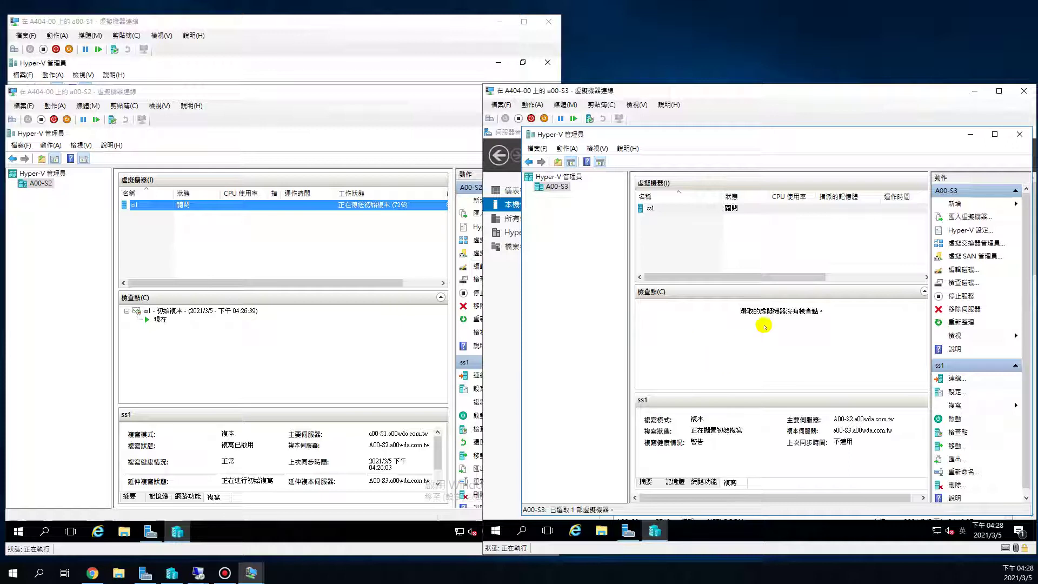
Check the task status of ss1 on A00-S3 and compare its replication health and last synchronization time with A00-S2
{"action": "left_click_drag", "start_coordinate": [780, 278], "coordinate": [894, 280]}
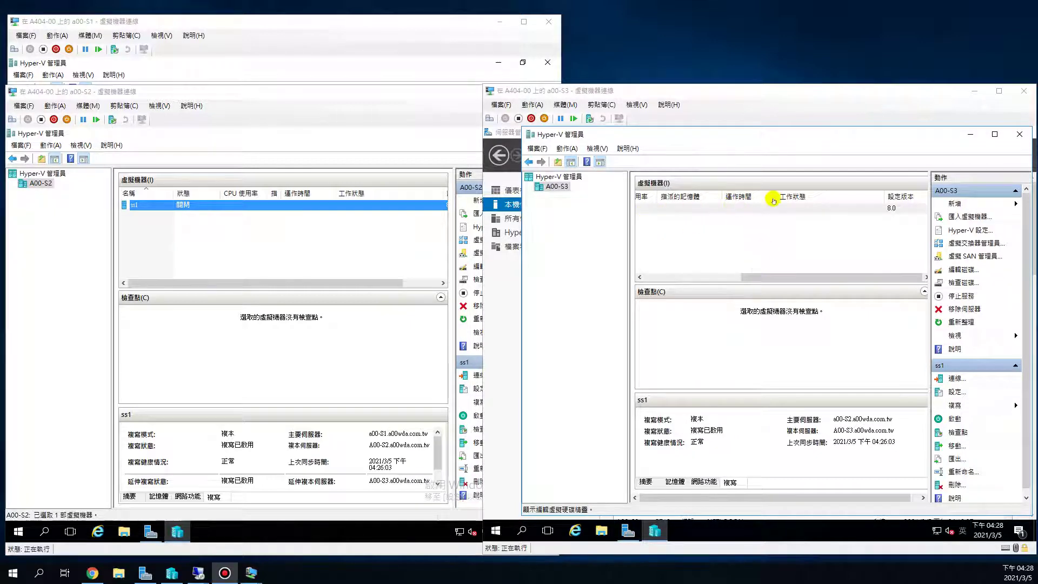
{"action": "left_click", "coordinate": [769, 224]}
{"action": "left_click_drag", "start_coordinate": [788, 277], "coordinate": [660, 277]}
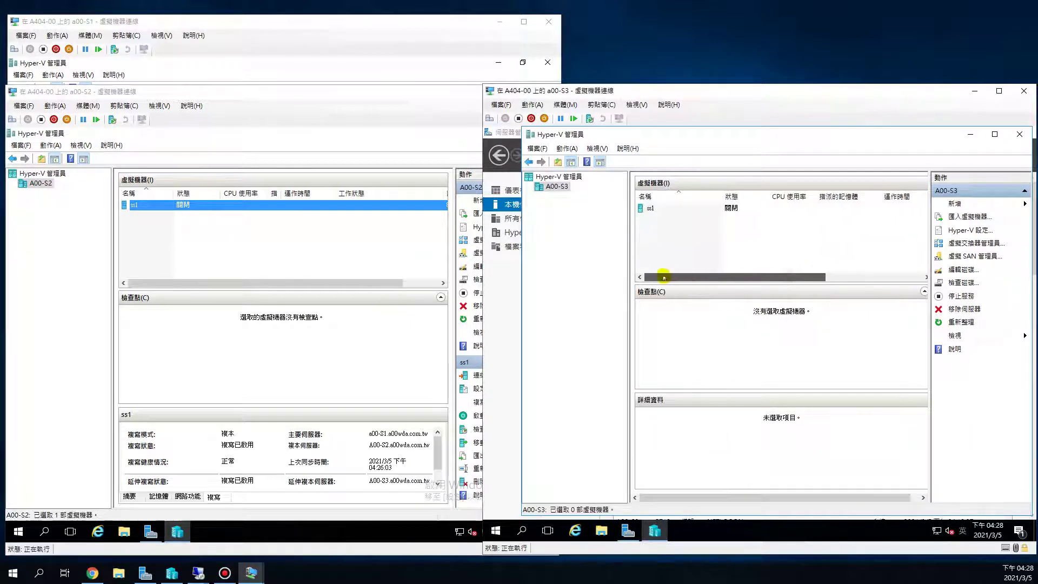
{"action": "left_click", "coordinate": [658, 209]}
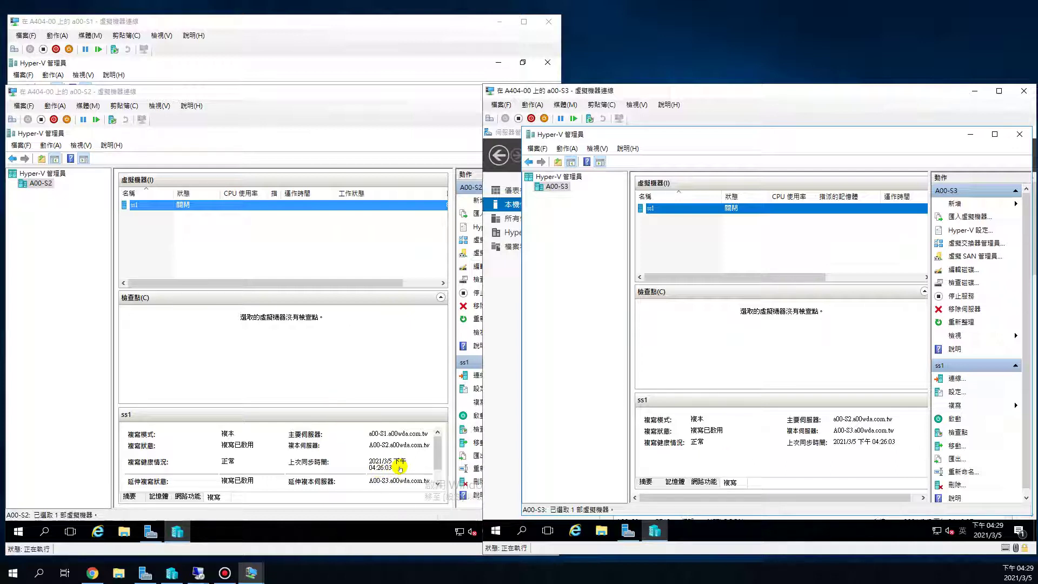
Compare ss1's replication and extended replication synchronization times on A00-S2 with the replication details on A00-S1
{"action": "left_click", "coordinate": [436, 457]}
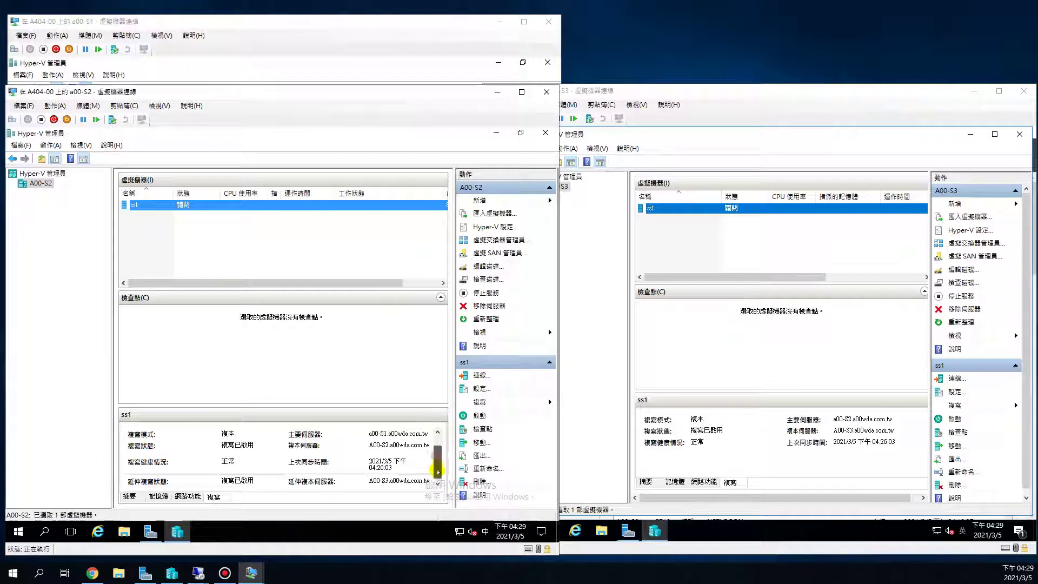
{"action": "left_click_drag", "start_coordinate": [437, 469], "coordinate": [387, 479]}
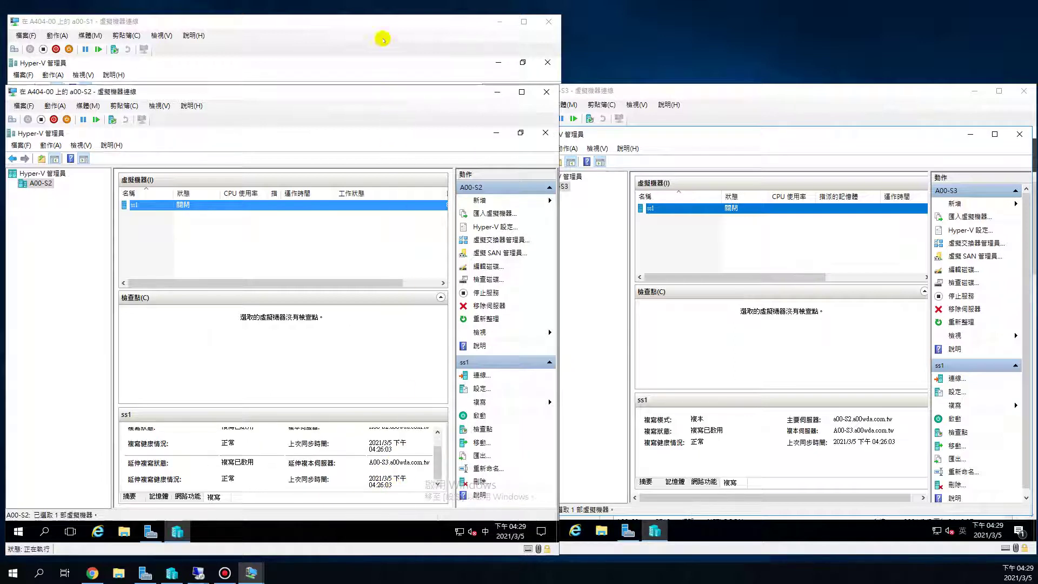
{"action": "left_click", "coordinate": [385, 22]}
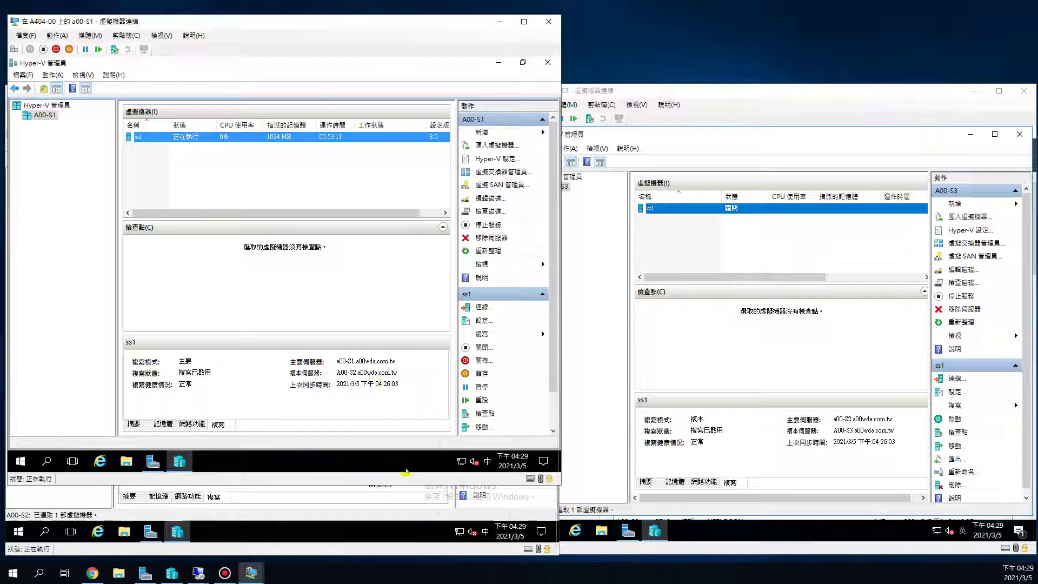
{"action": "left_click", "coordinate": [405, 503]}
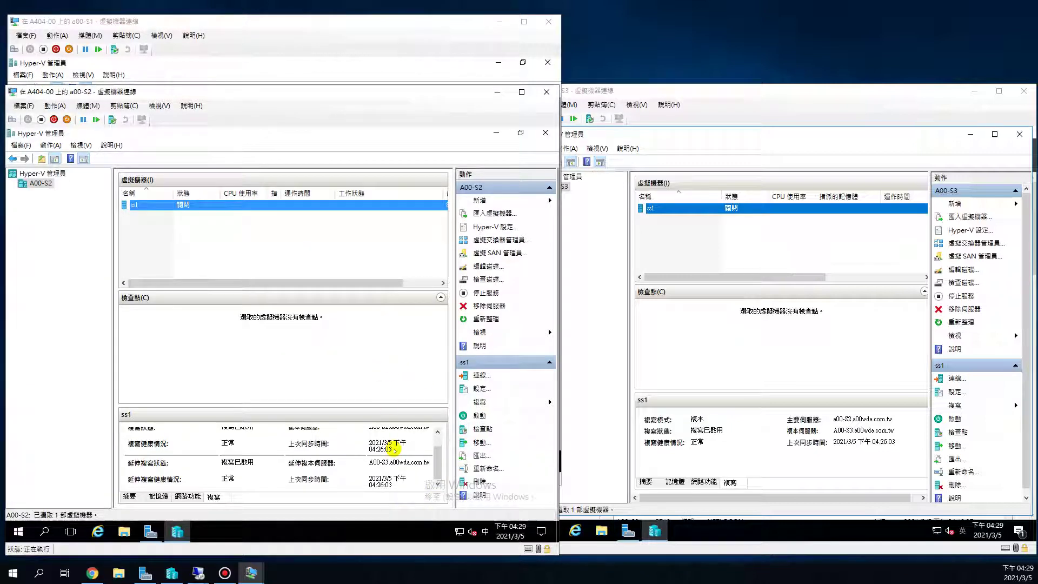
{"action": "left_click", "coordinate": [438, 465]}
{"action": "scroll", "coordinate": [434, 457], "scroll_direction": "up", "scroll_amount": 2}
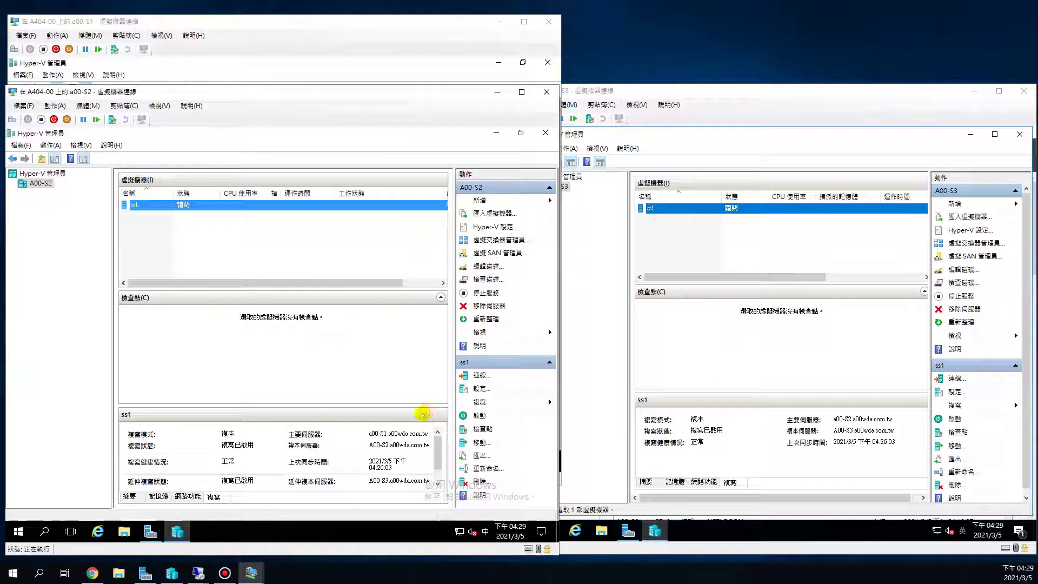
Resize the Hyper-V Manager panes on A00-S2 to widen the center area, and examine ss1's extended replication details
{"action": "left_click_drag", "start_coordinate": [454, 421], "coordinate": [481, 427]}
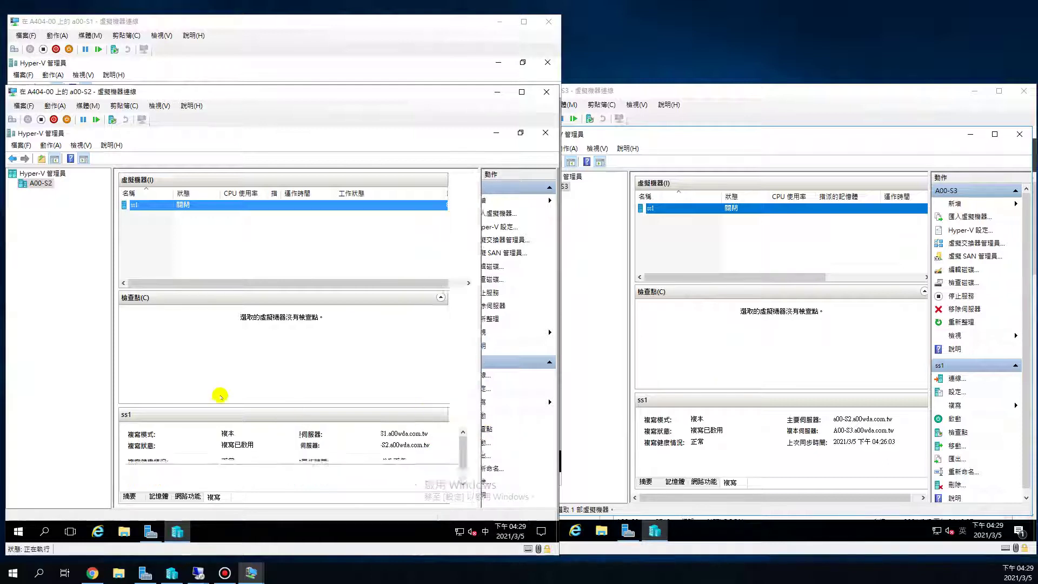
{"action": "left_click_drag", "start_coordinate": [113, 347], "coordinate": [65, 347]}
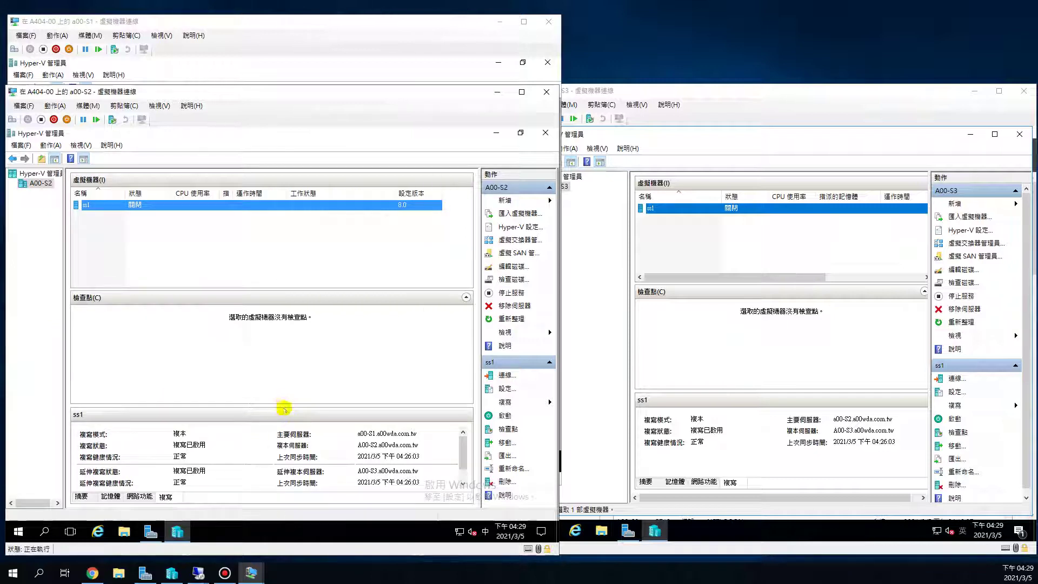
{"action": "left_click_drag", "start_coordinate": [296, 289], "coordinate": [301, 257]}
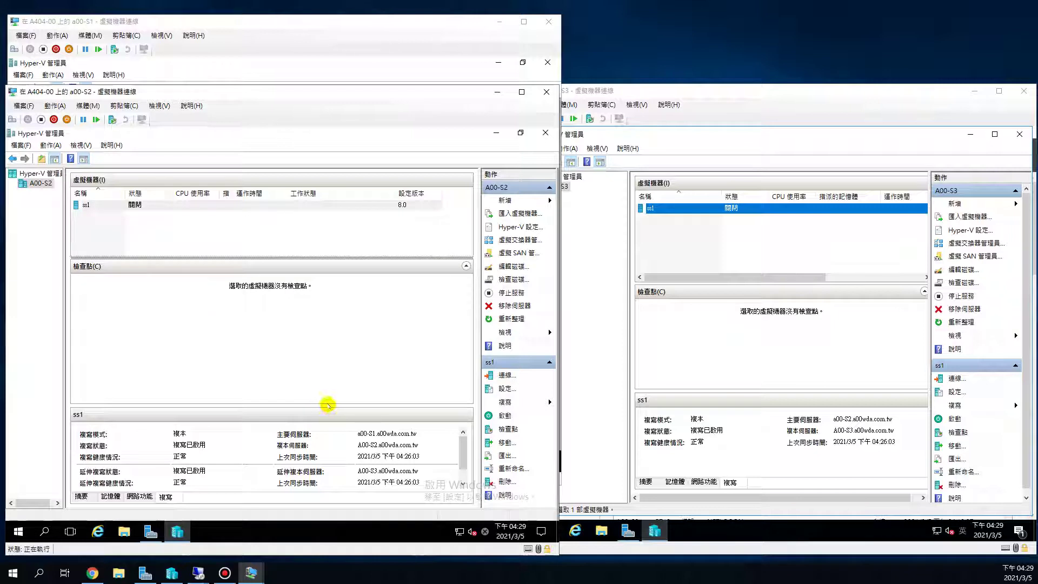
{"action": "left_click_drag", "start_coordinate": [461, 449], "coordinate": [462, 465]}
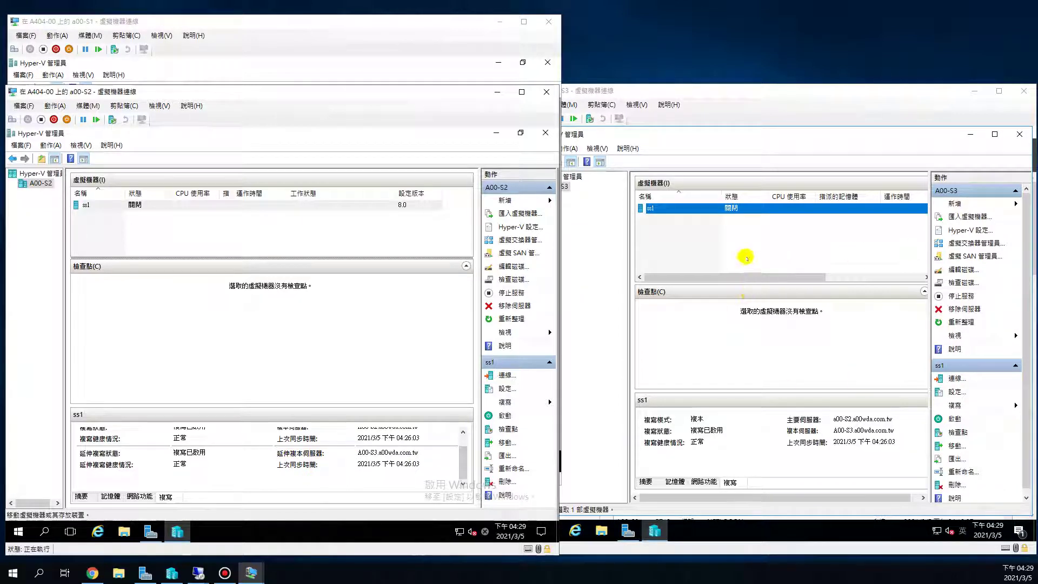
Run a test failover of the ss1 replica on A00-S3 using the latest recovery point
{"action": "left_click", "coordinate": [746, 258]}
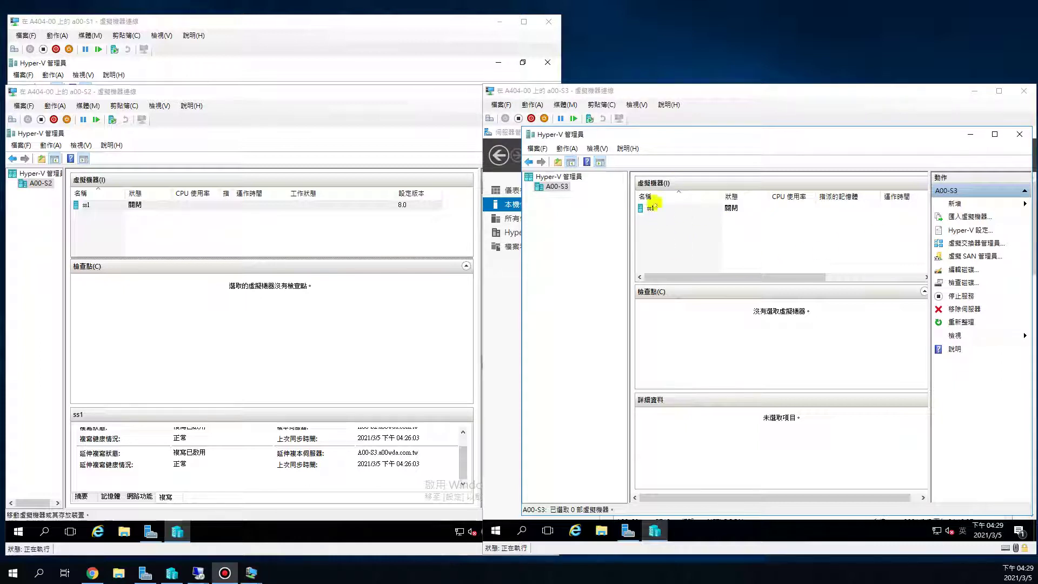
{"action": "right_click", "coordinate": [651, 207]}
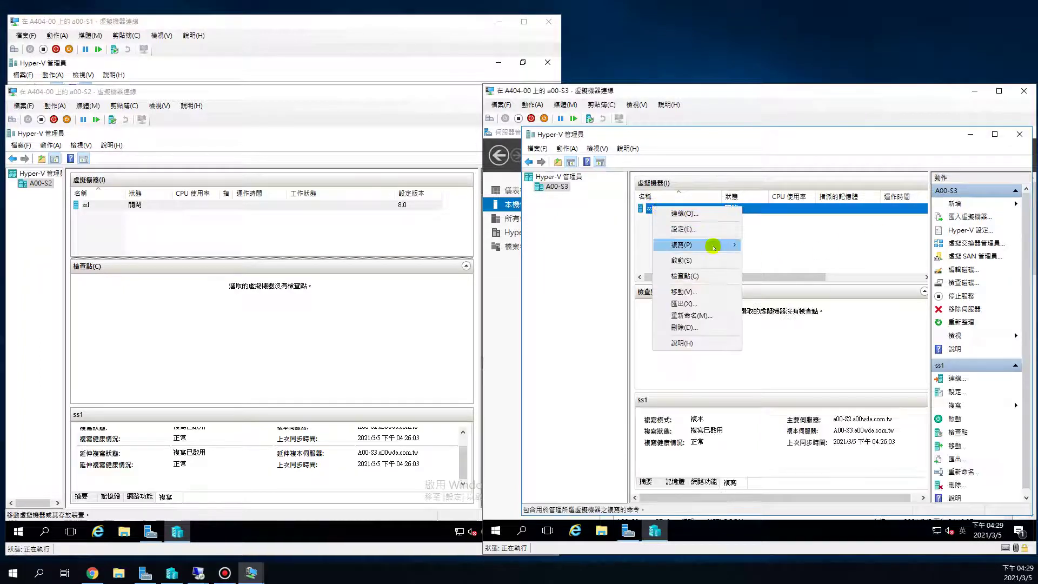
{"action": "mouse_move", "coordinate": [727, 244]}
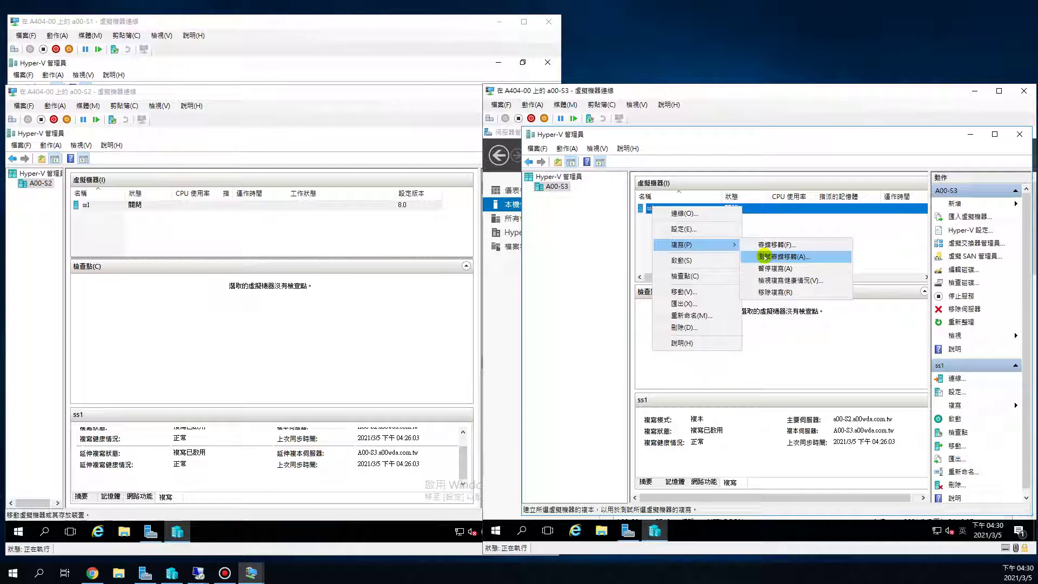
{"action": "left_click", "coordinate": [764, 256]}
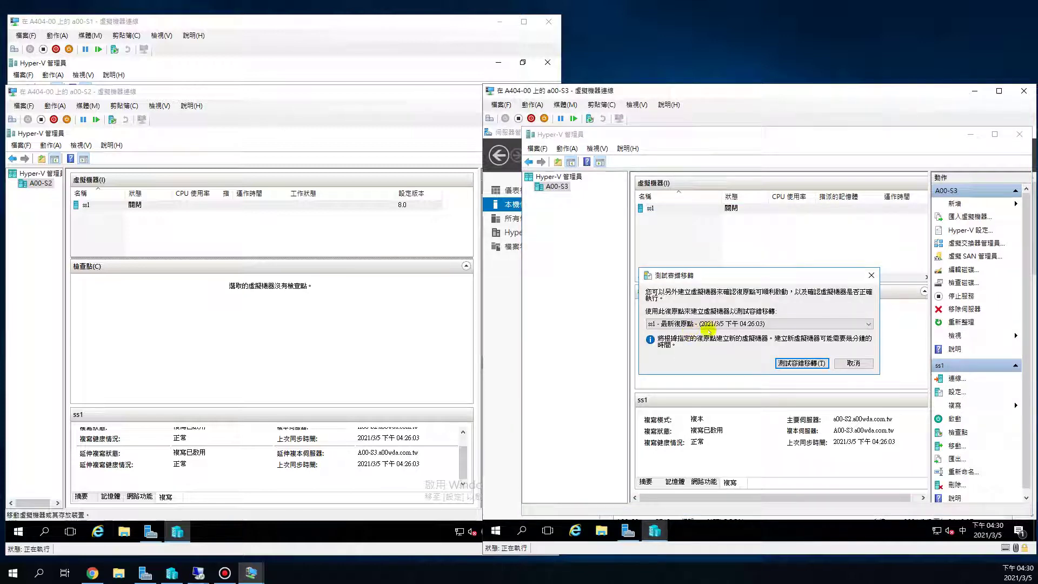
{"action": "left_click", "coordinate": [803, 363]}
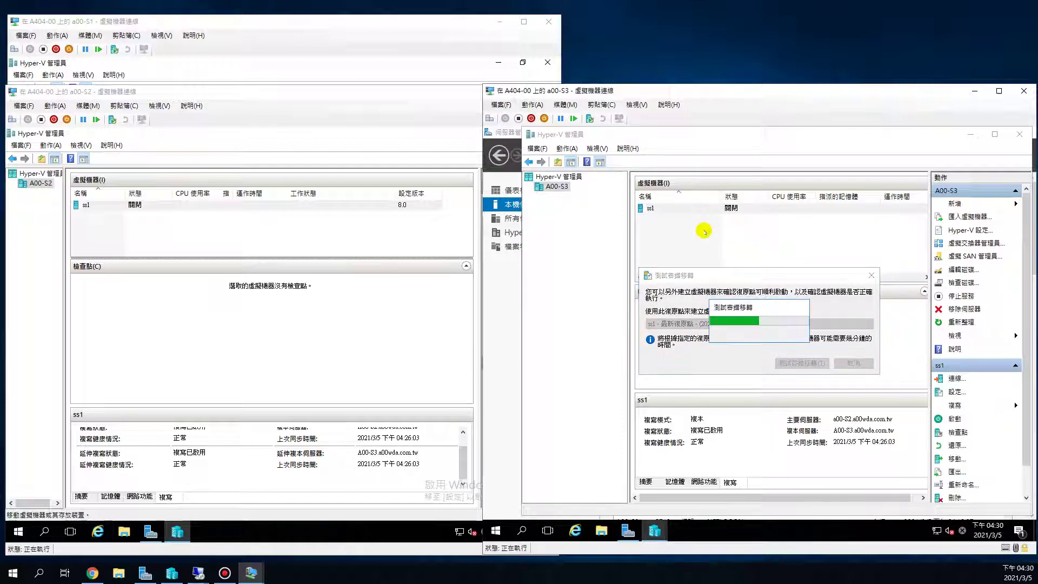
Start the test virtual machine ss1 - 測試 on A00-S3 and check its boot through a virtual machine connection
{"action": "left_click", "coordinate": [668, 220]}
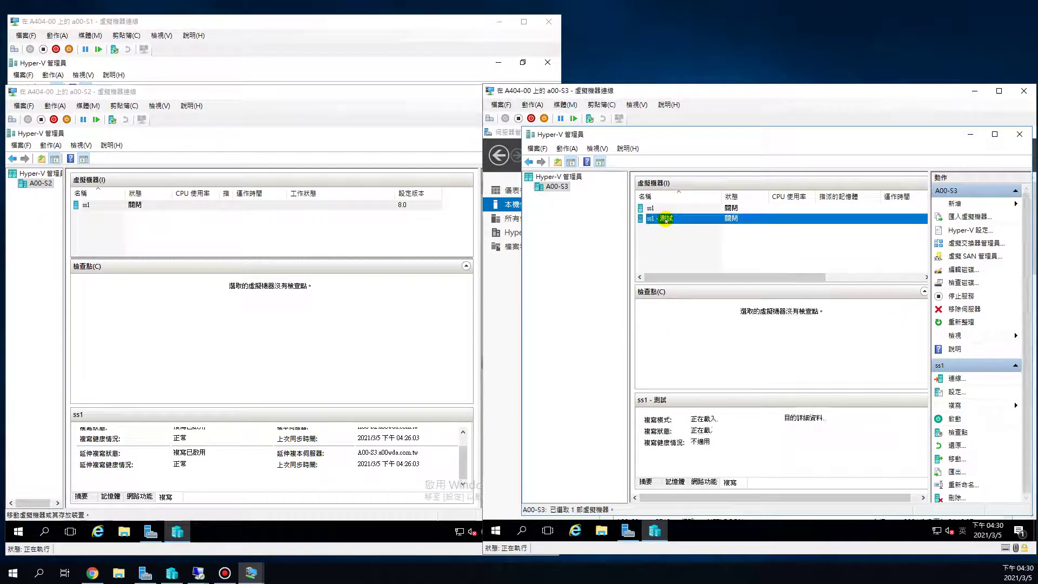
{"action": "right_click", "coordinate": [668, 219]}
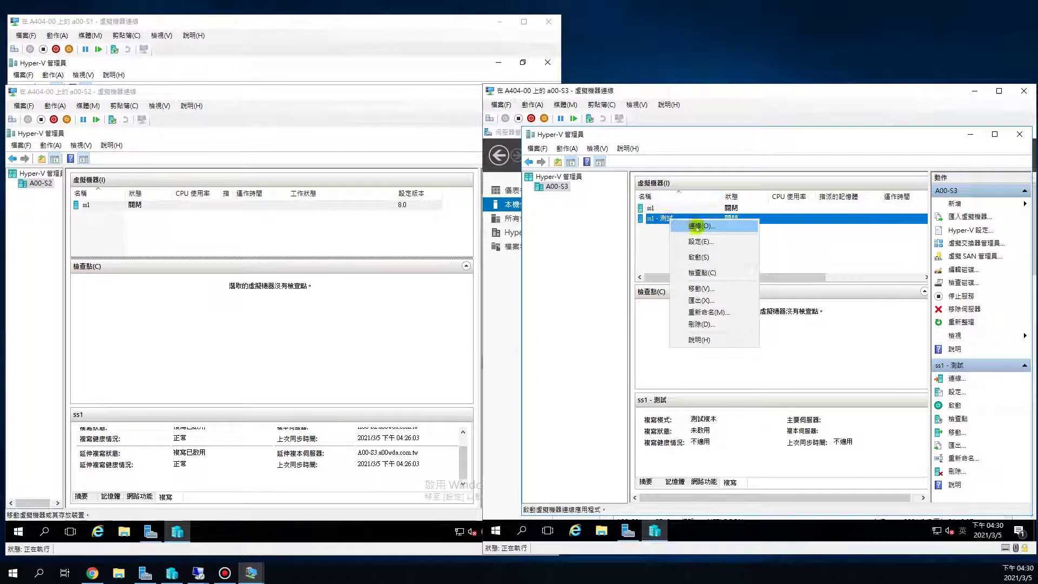
{"action": "left_click", "coordinate": [703, 257]}
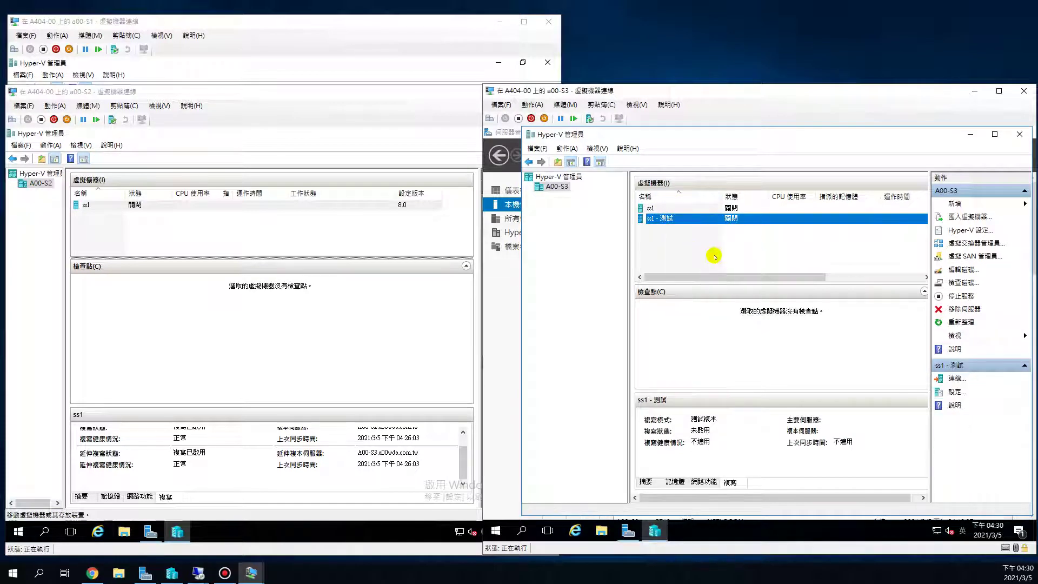
{"action": "right_click", "coordinate": [697, 222]}
{"action": "left_click", "coordinate": [838, 273]}
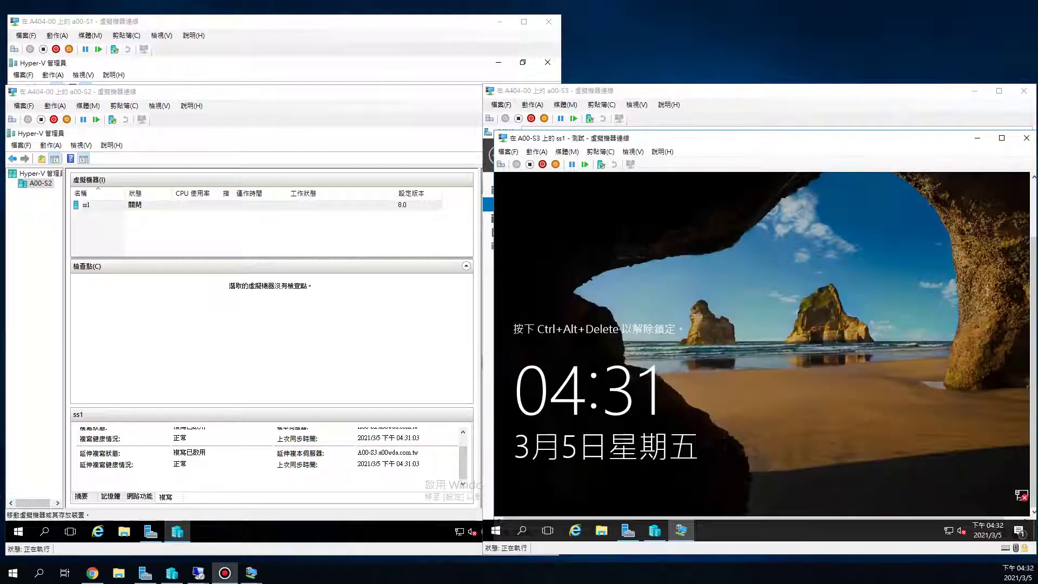
{"action": "left_click", "coordinate": [805, 141]}
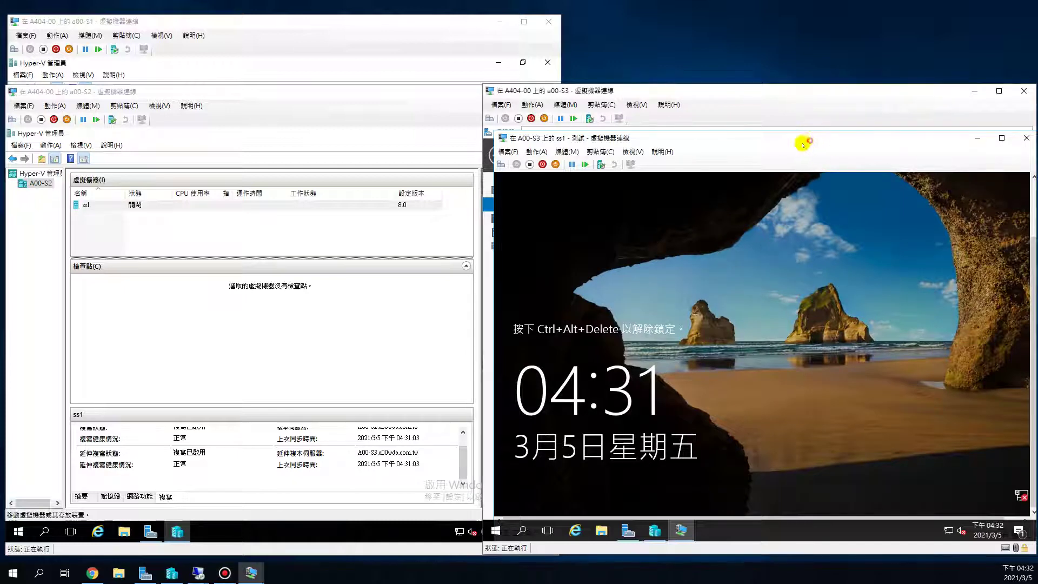
{"action": "left_click", "coordinate": [1026, 137]}
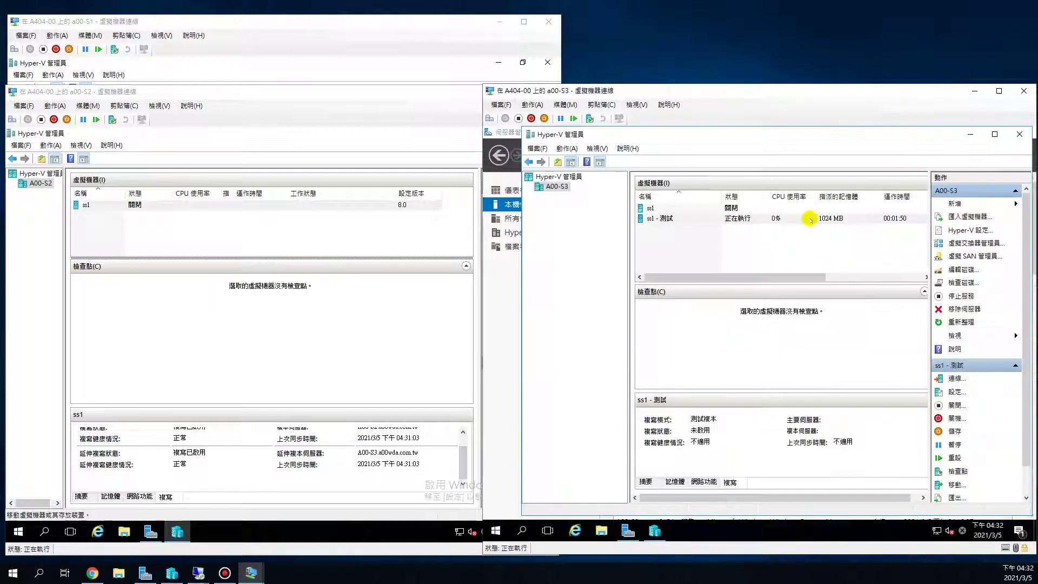
Stop the test failover of ss1 on A00-S3, removing its test virtual machine, and recheck ss1's replication details
{"action": "left_click", "coordinate": [810, 218]}
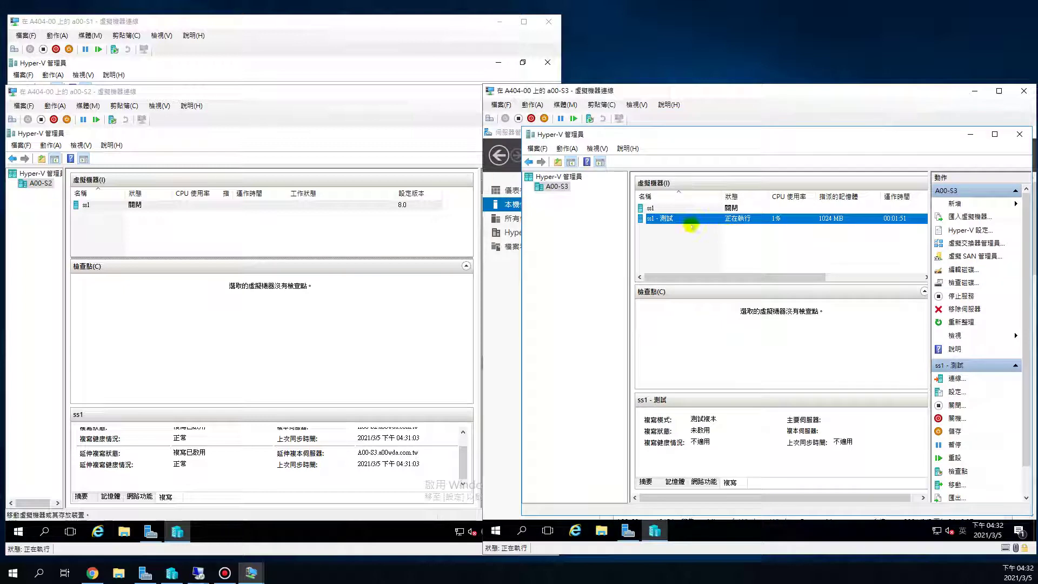
{"action": "left_click", "coordinate": [662, 209]}
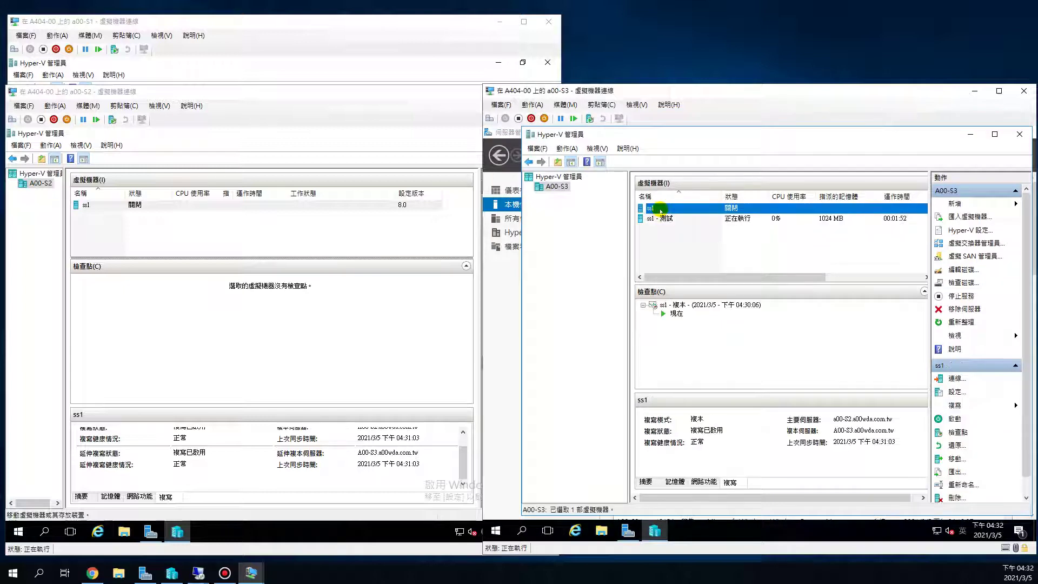
{"action": "right_click", "coordinate": [662, 209]}
{"action": "mouse_move", "coordinate": [692, 247]}
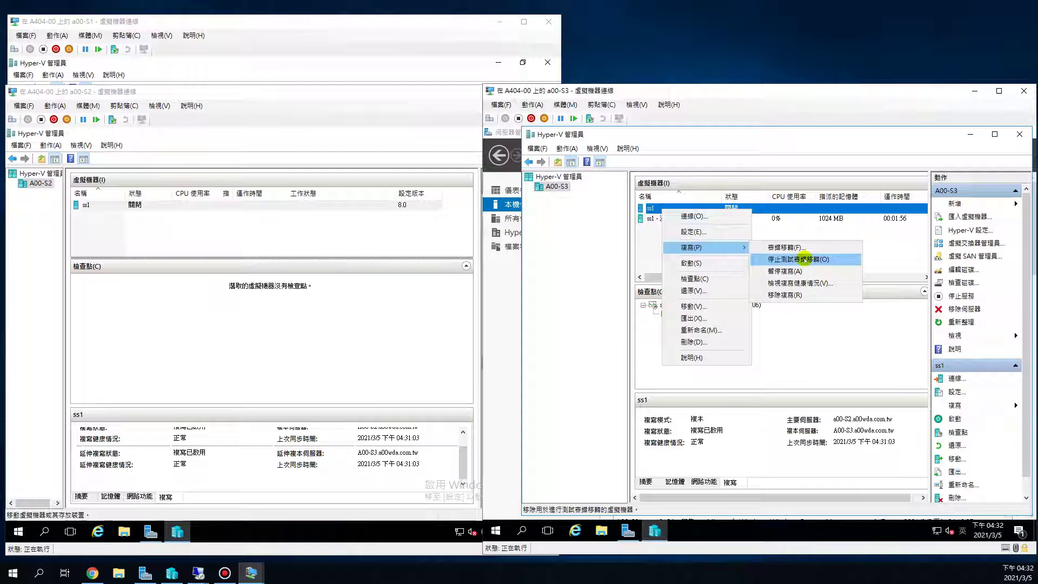
{"action": "left_click", "coordinate": [805, 259]}
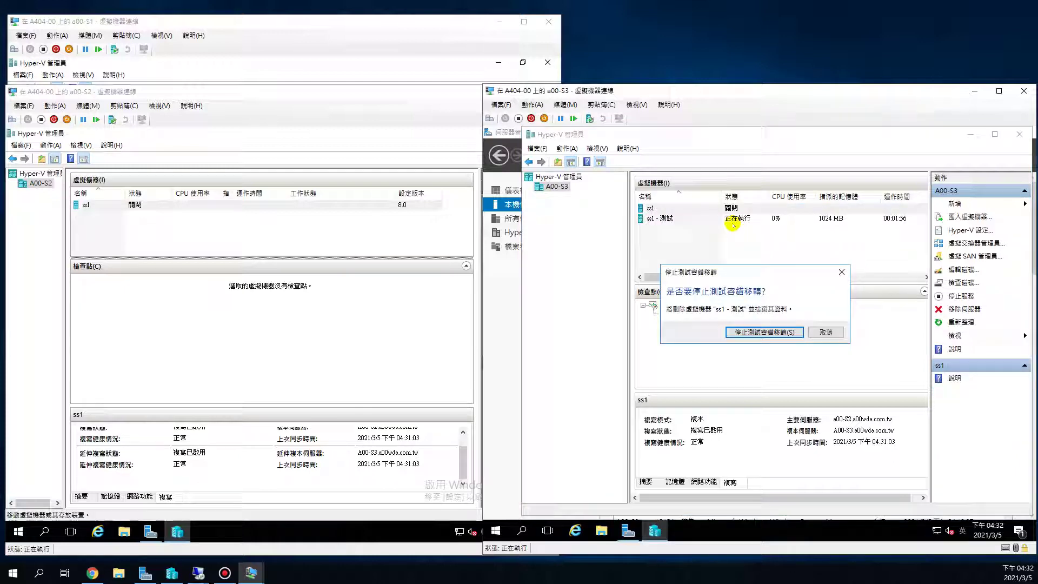
{"action": "left_click", "coordinate": [783, 333]}
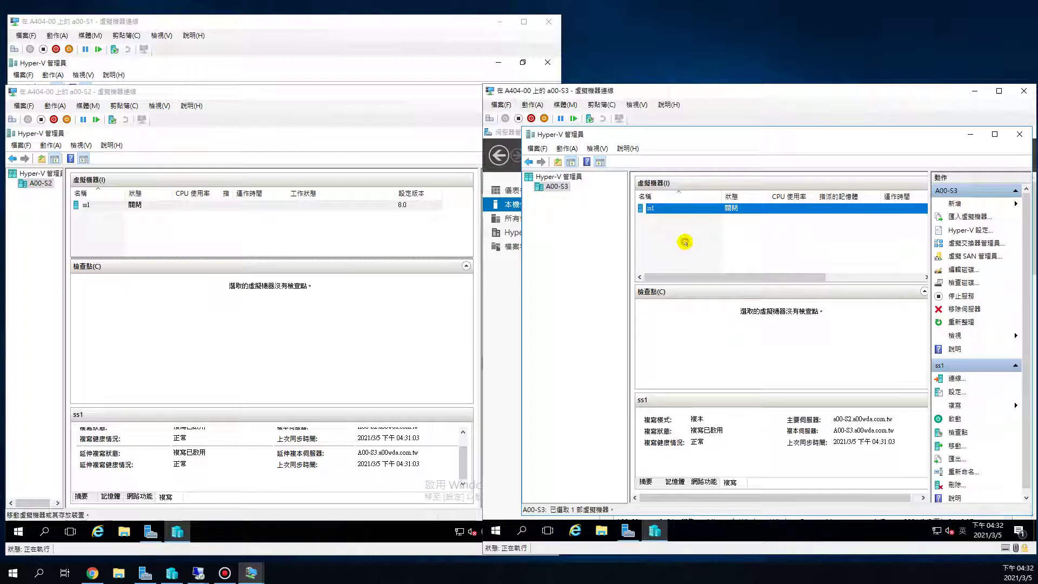
{"action": "left_click", "coordinate": [684, 242]}
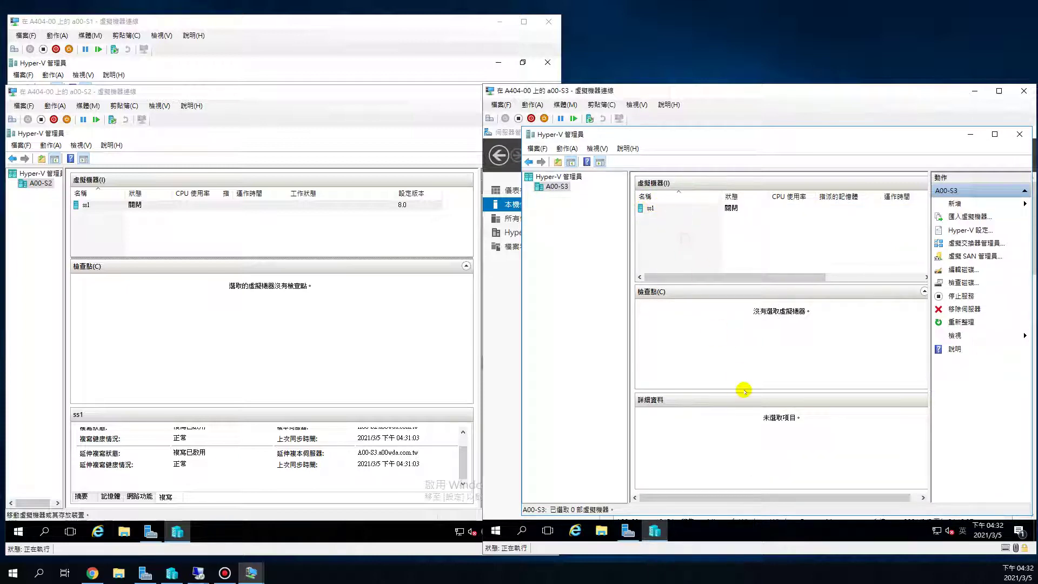
{"action": "left_click", "coordinate": [649, 208]}
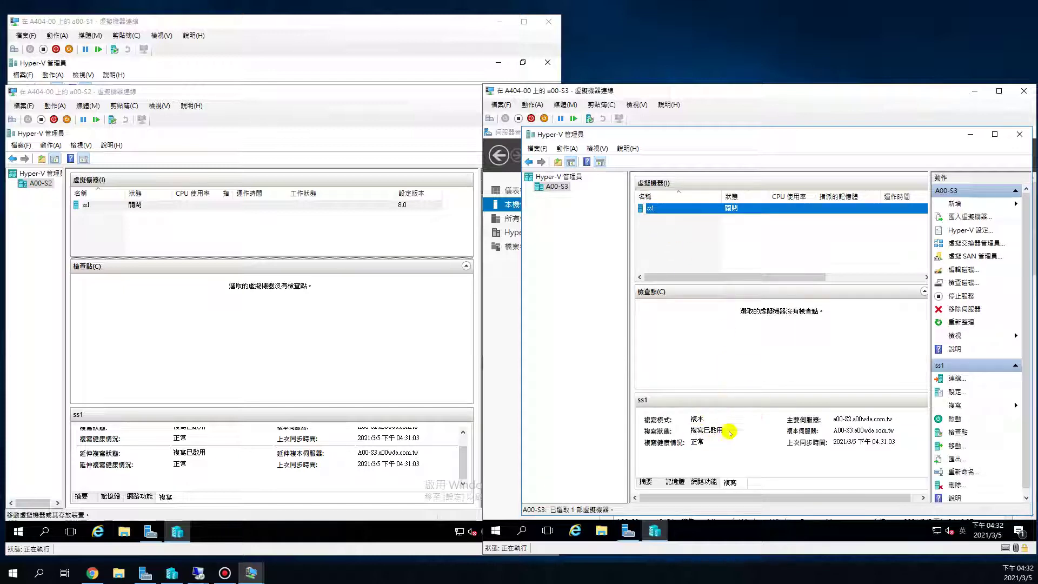